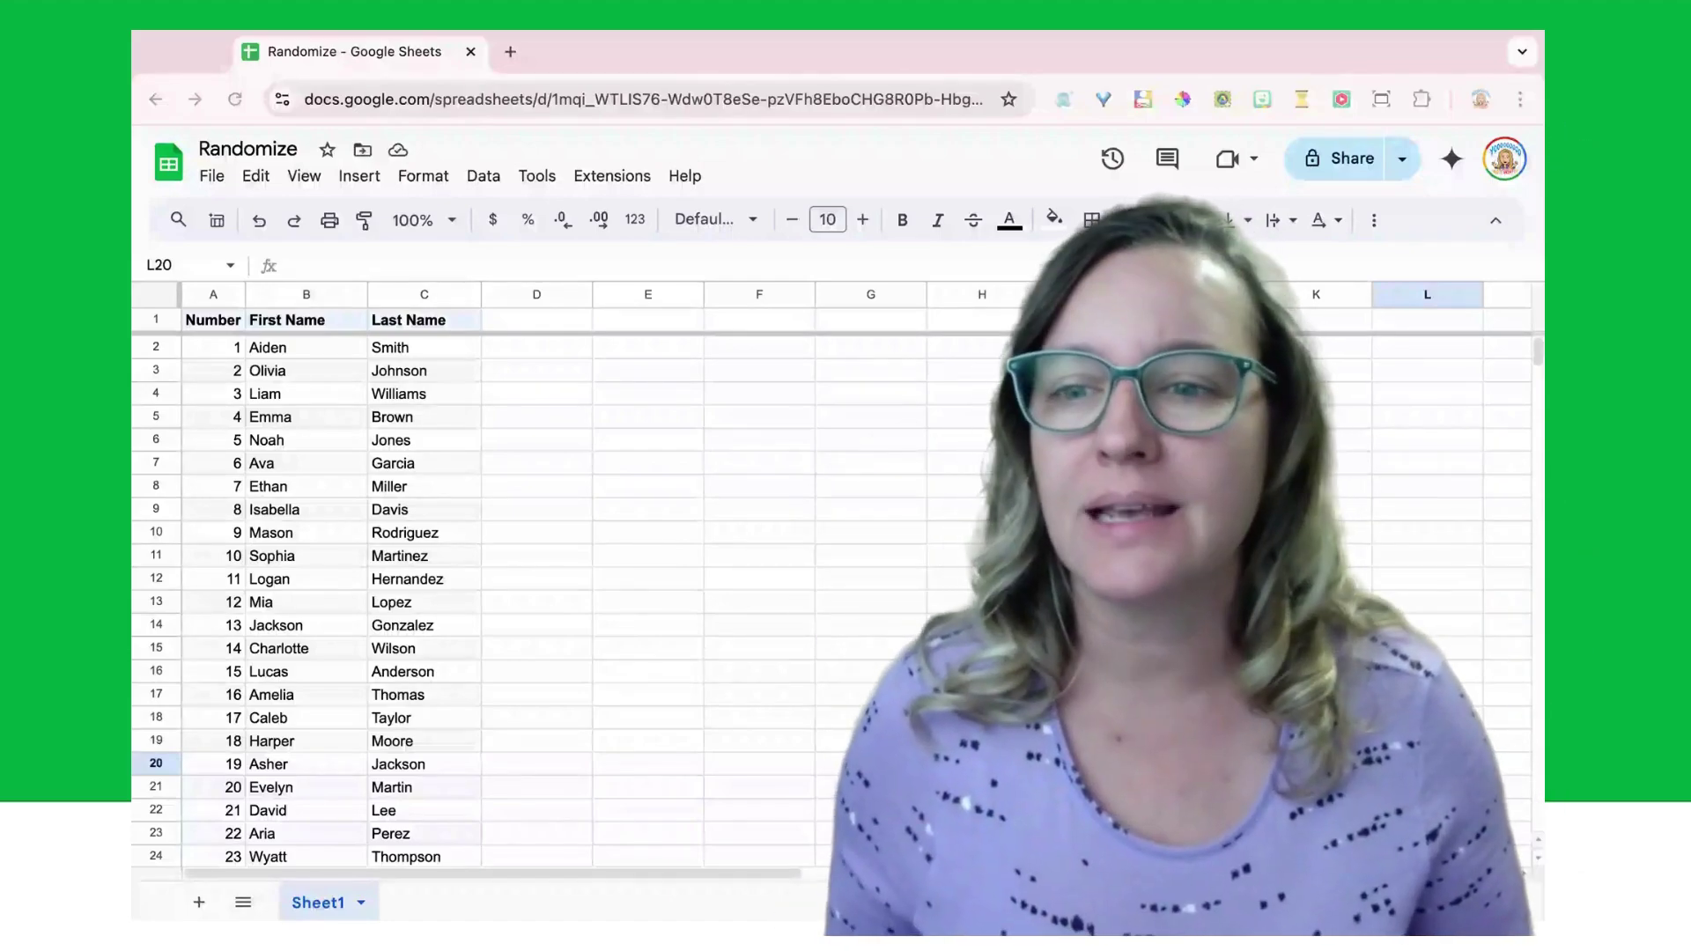
Fill student 9's row, A10:C10, with yellow.
{"action": "left_click", "coordinate": [272, 540]}
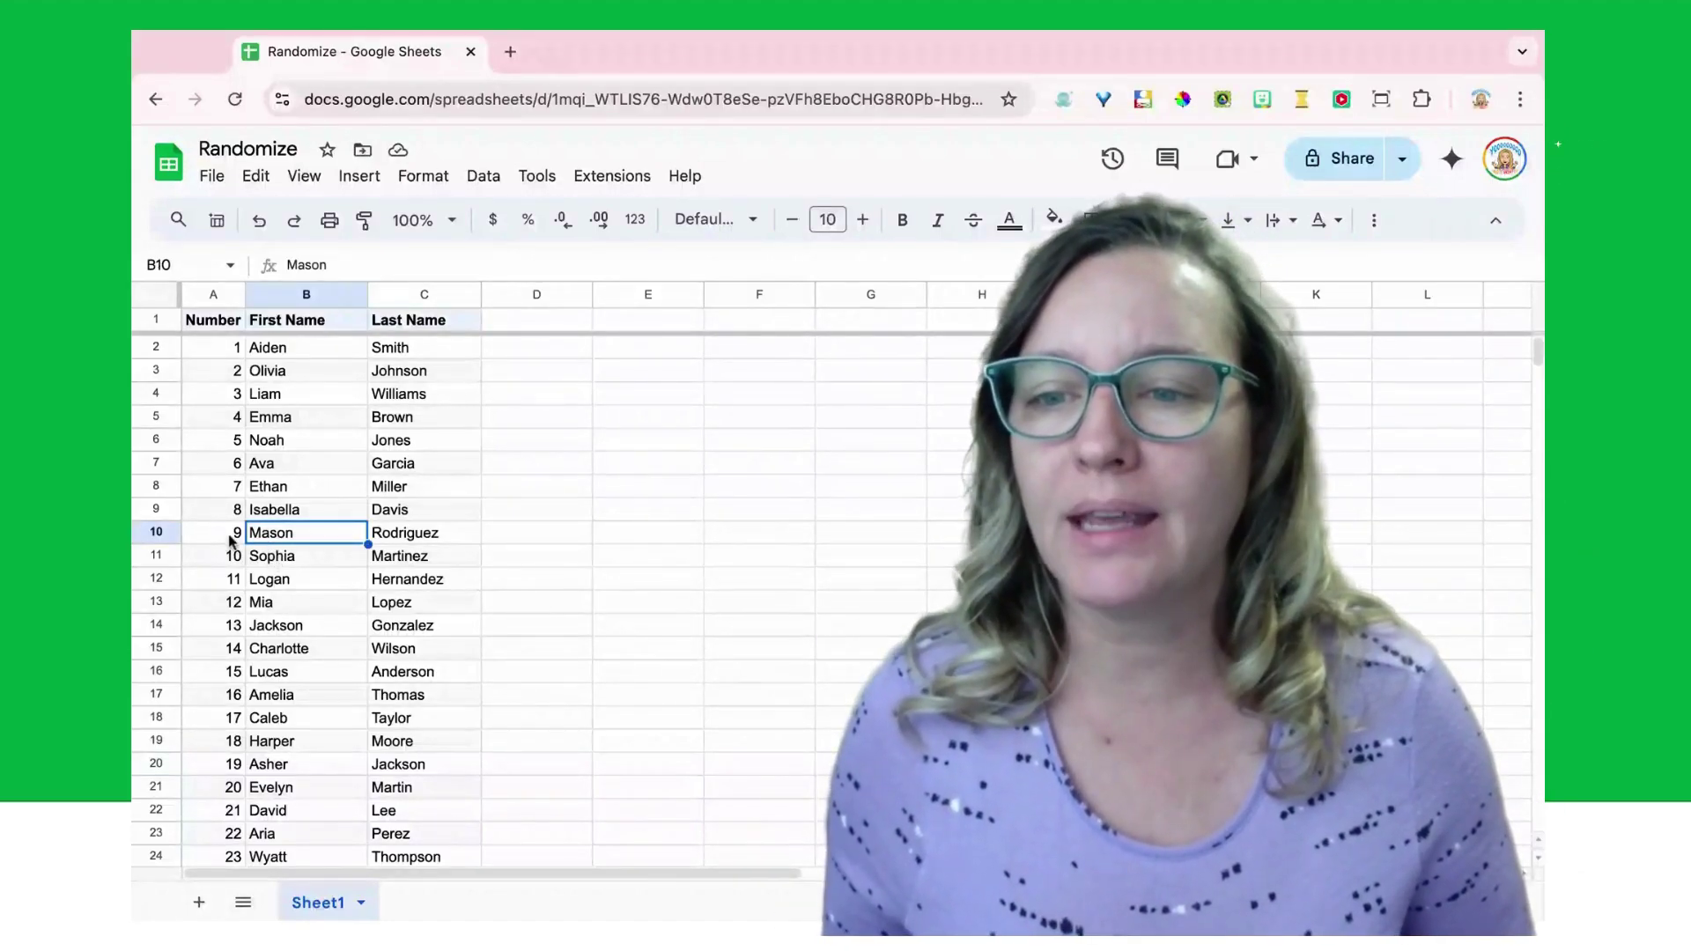
{"action": "left_click_drag", "start_coordinate": [232, 540], "coordinate": [432, 533]}
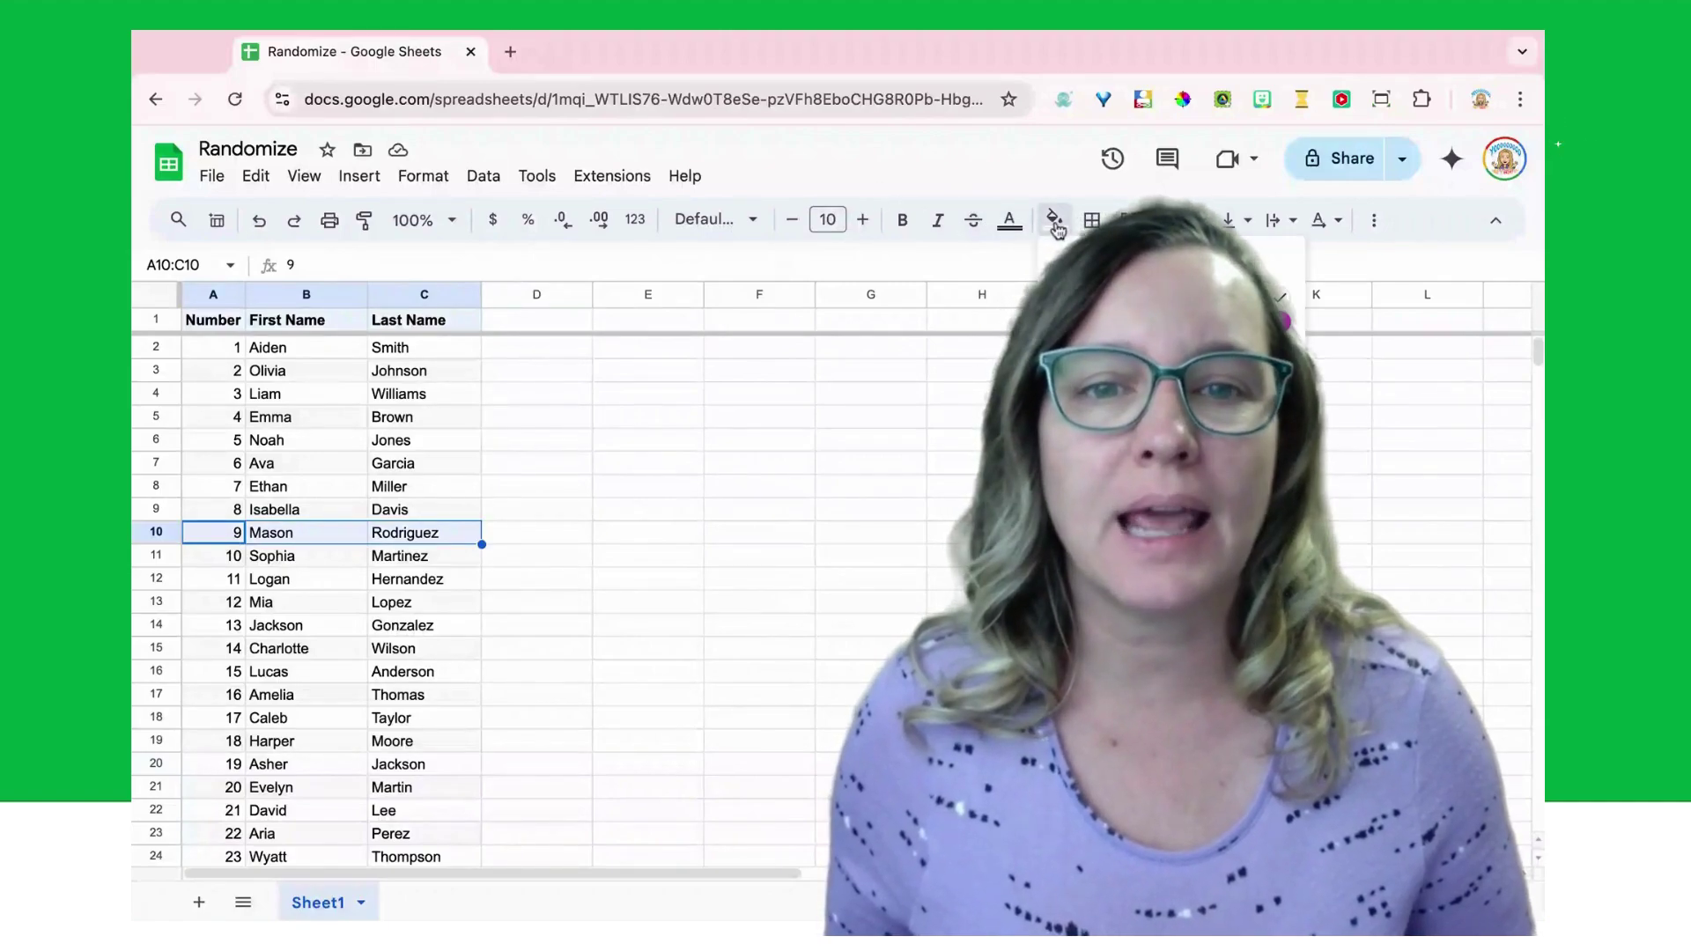
{"action": "left_click", "coordinate": [1133, 321]}
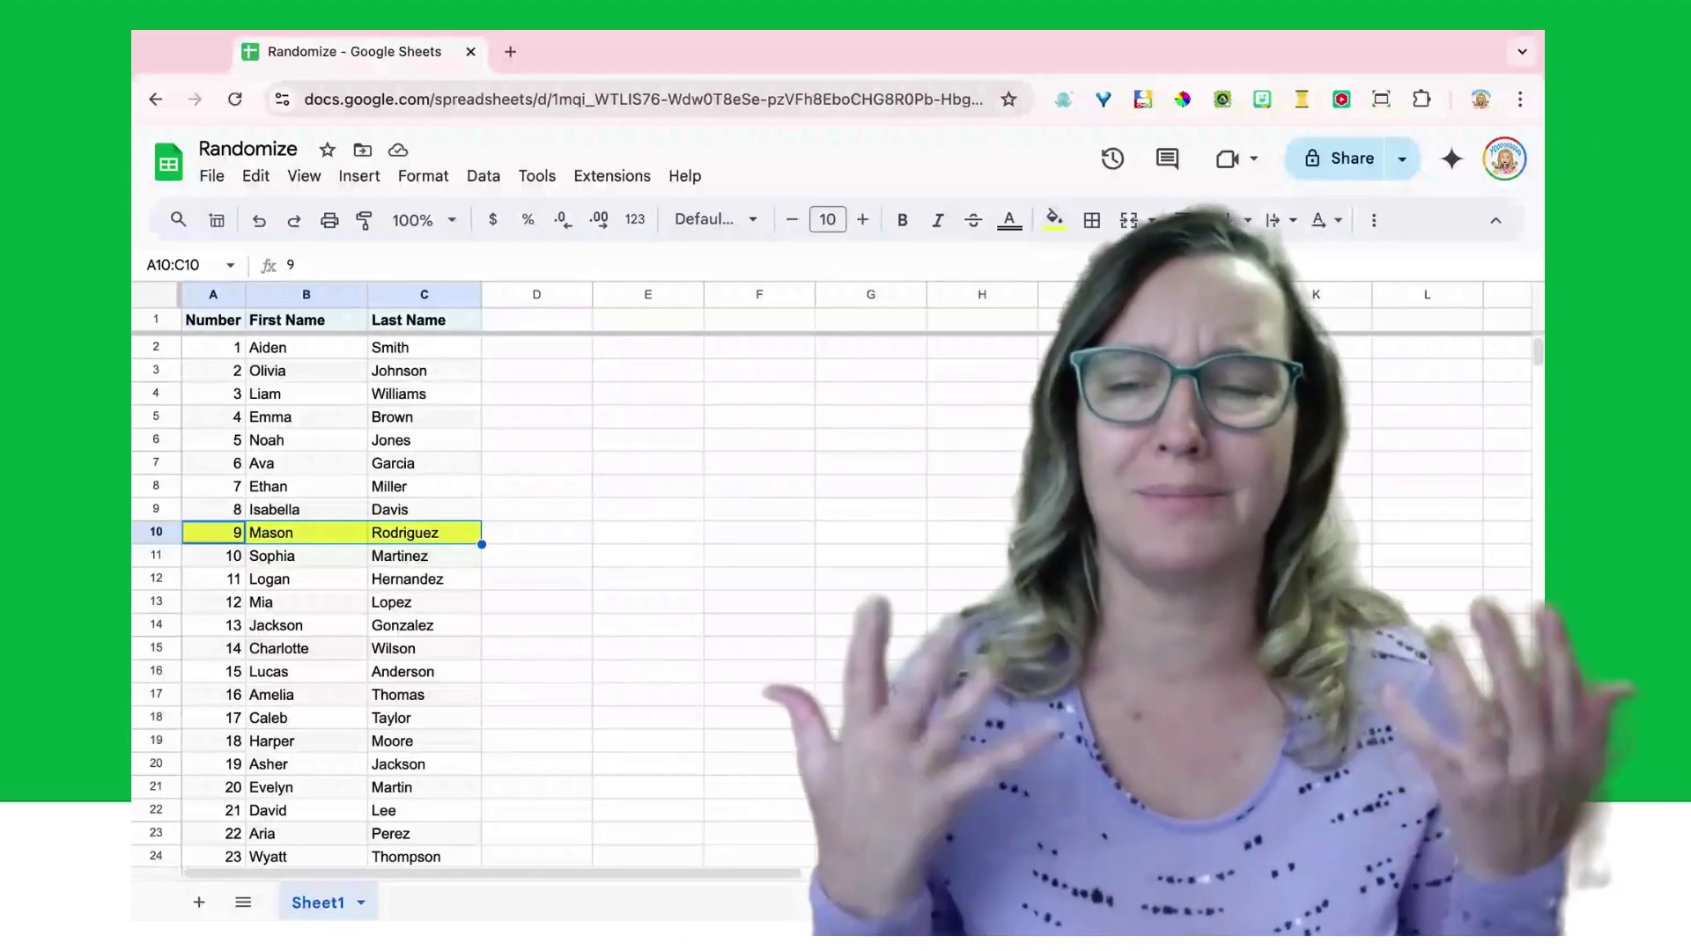
Select the whole roster of 30 students, A2:C31.
{"action": "left_click", "coordinate": [226, 352]}
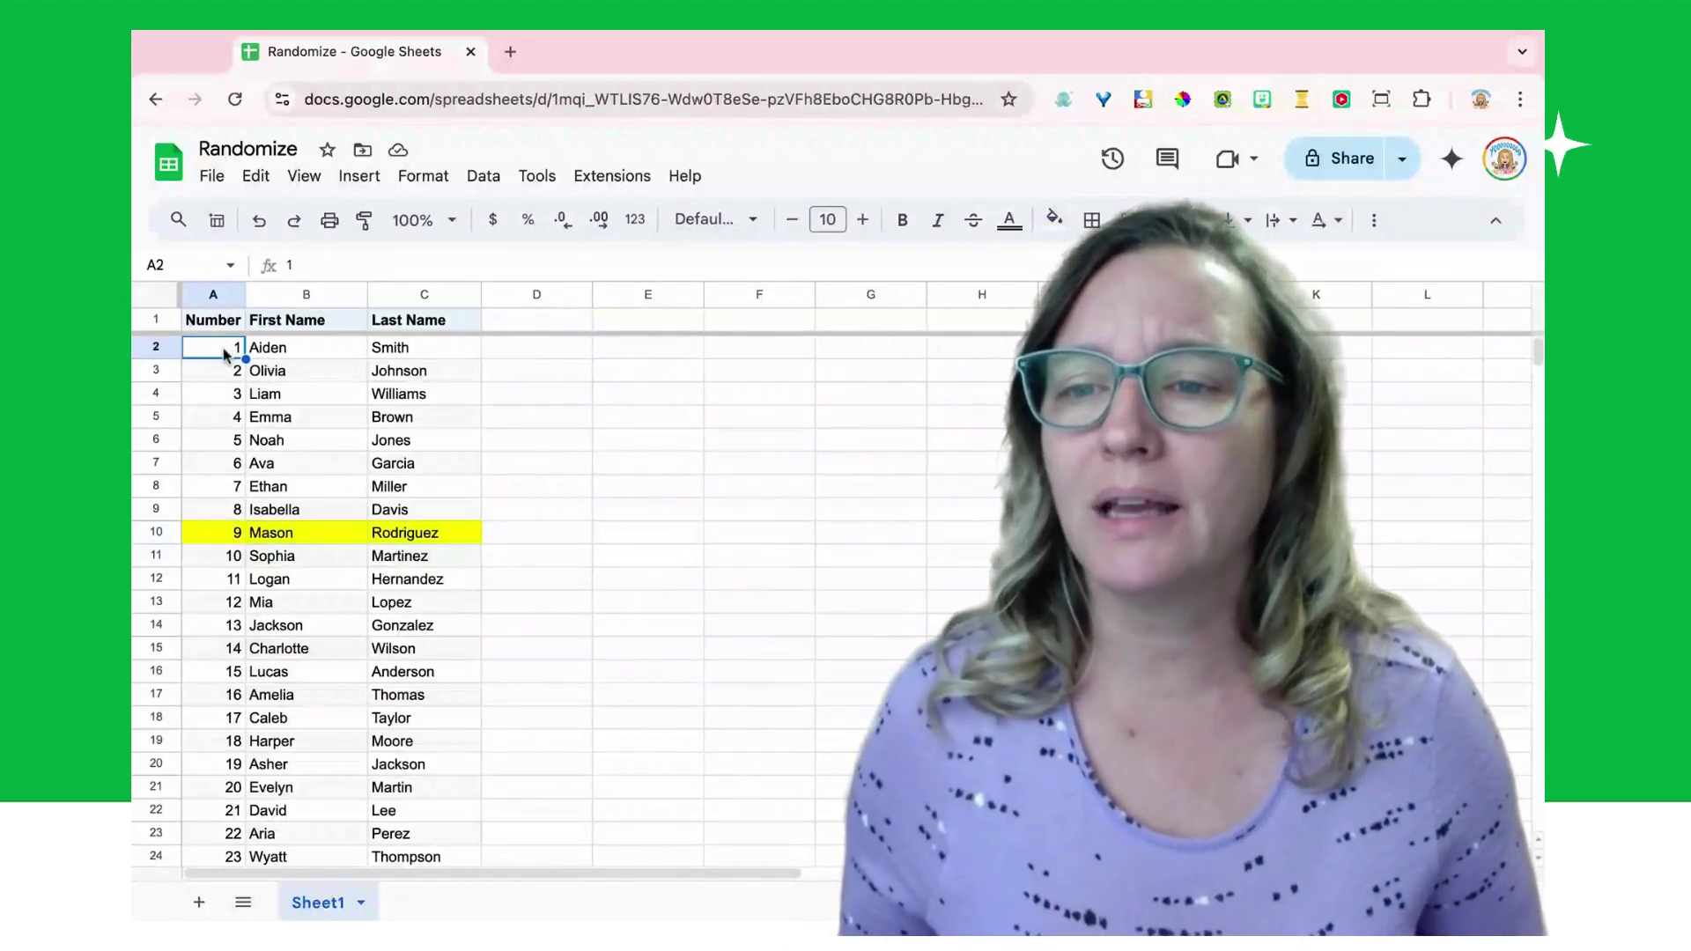
{"action": "scroll", "coordinate": [338, 534], "scroll_direction": "down", "scroll_amount": 5}
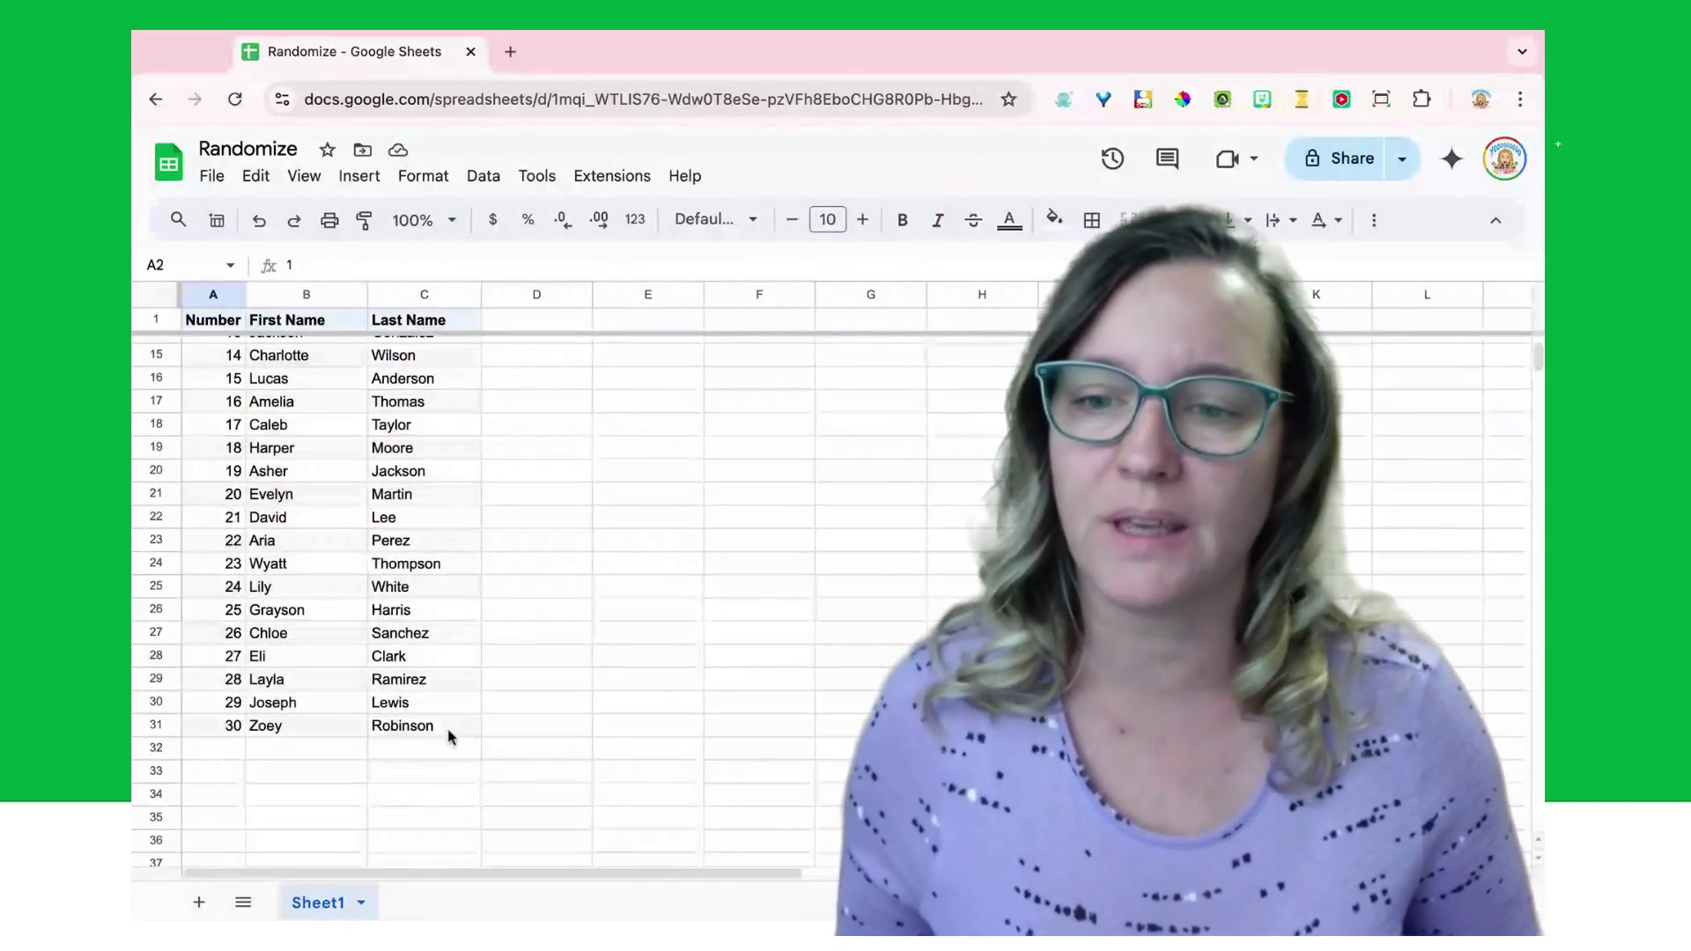
{"action": "left_click", "coordinate": [450, 736], "text": "shift"}
{"action": "scroll", "coordinate": [663, 780], "scroll_direction": "up", "scroll_amount": 1}
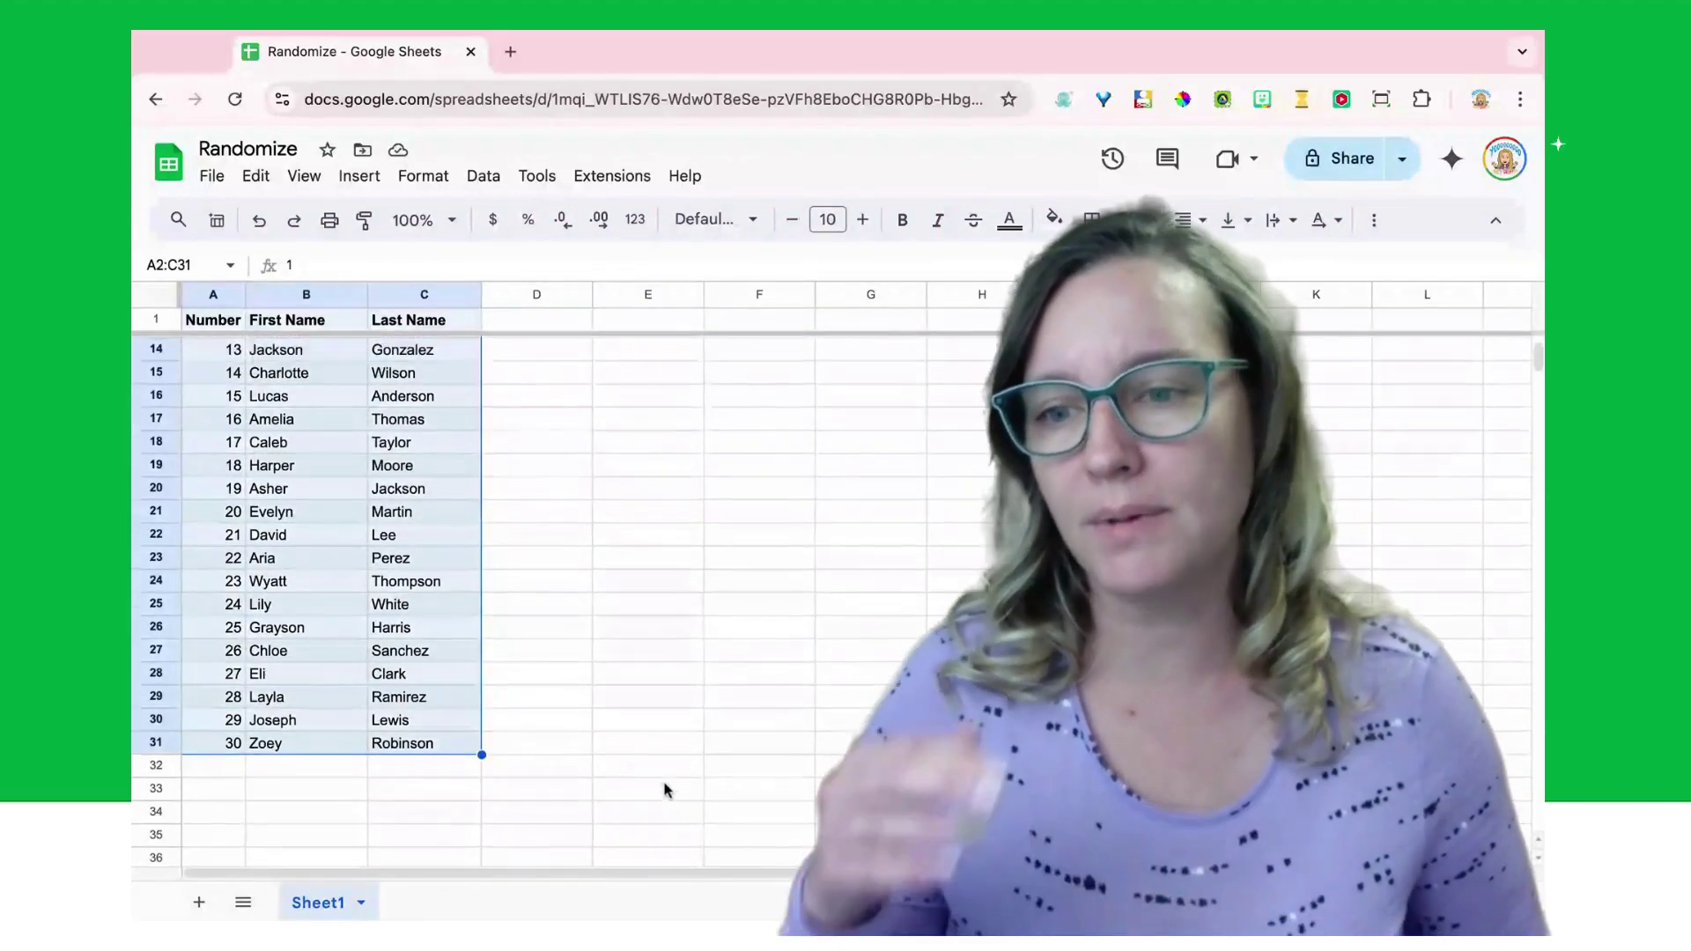
{"action": "scroll", "coordinate": [663, 780], "scroll_direction": "up", "scroll_amount": 4}
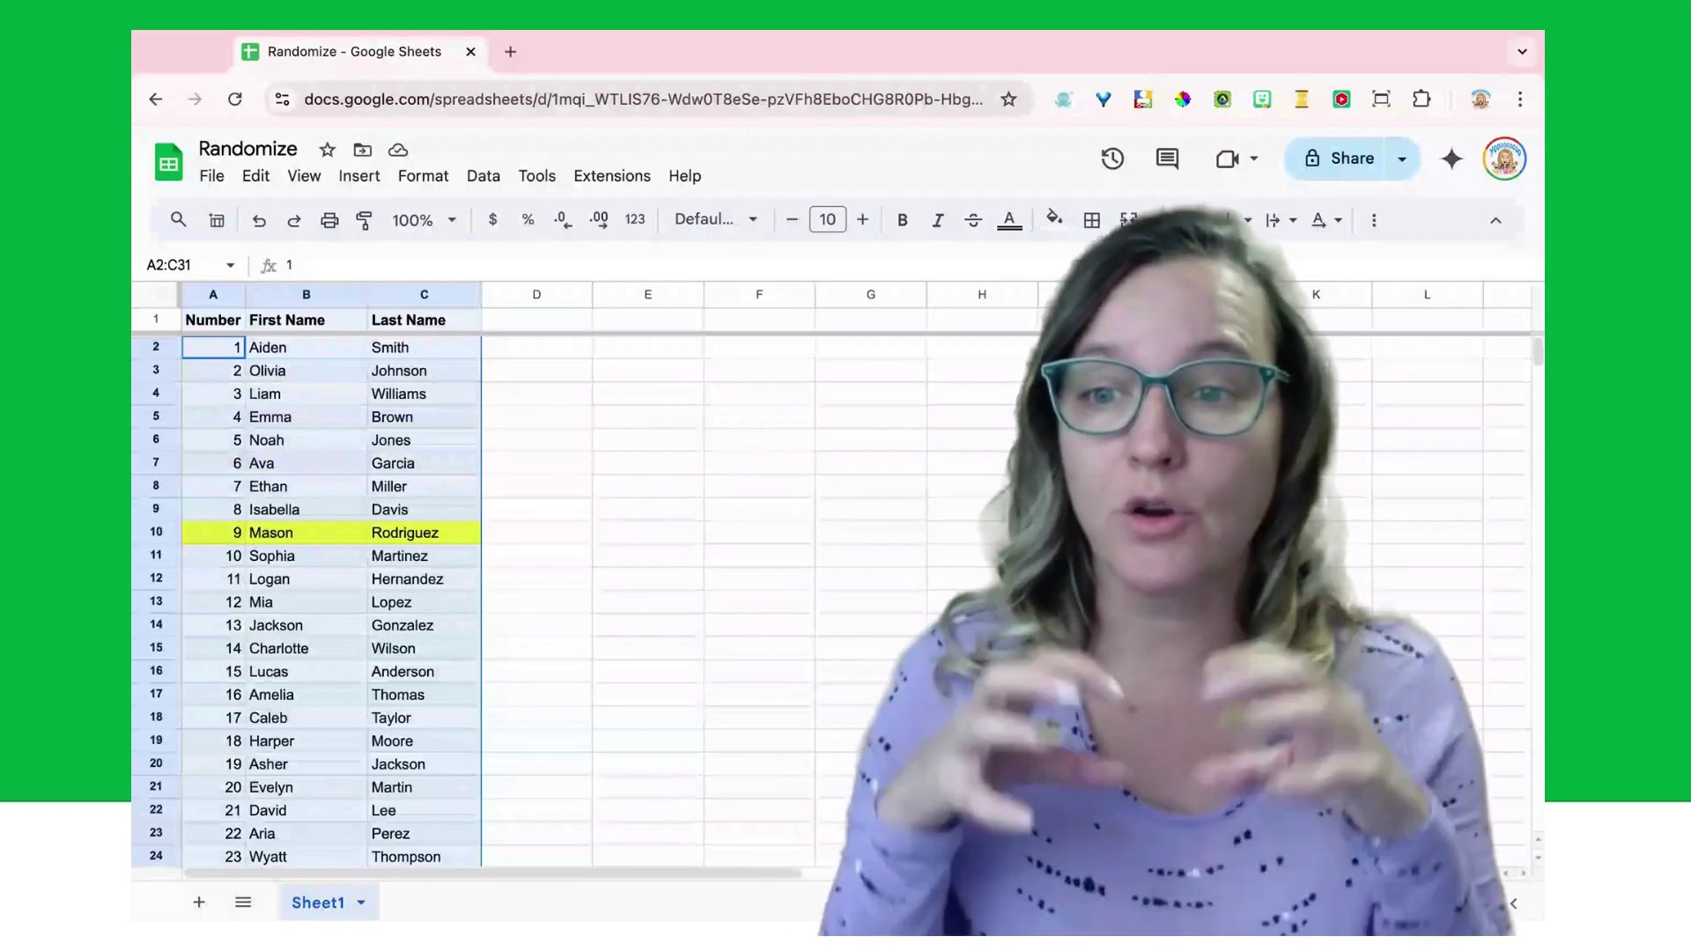
Shuffle the selected A2:C31 rows with Data > Randomize range.
{"action": "left_click", "coordinate": [484, 176]}
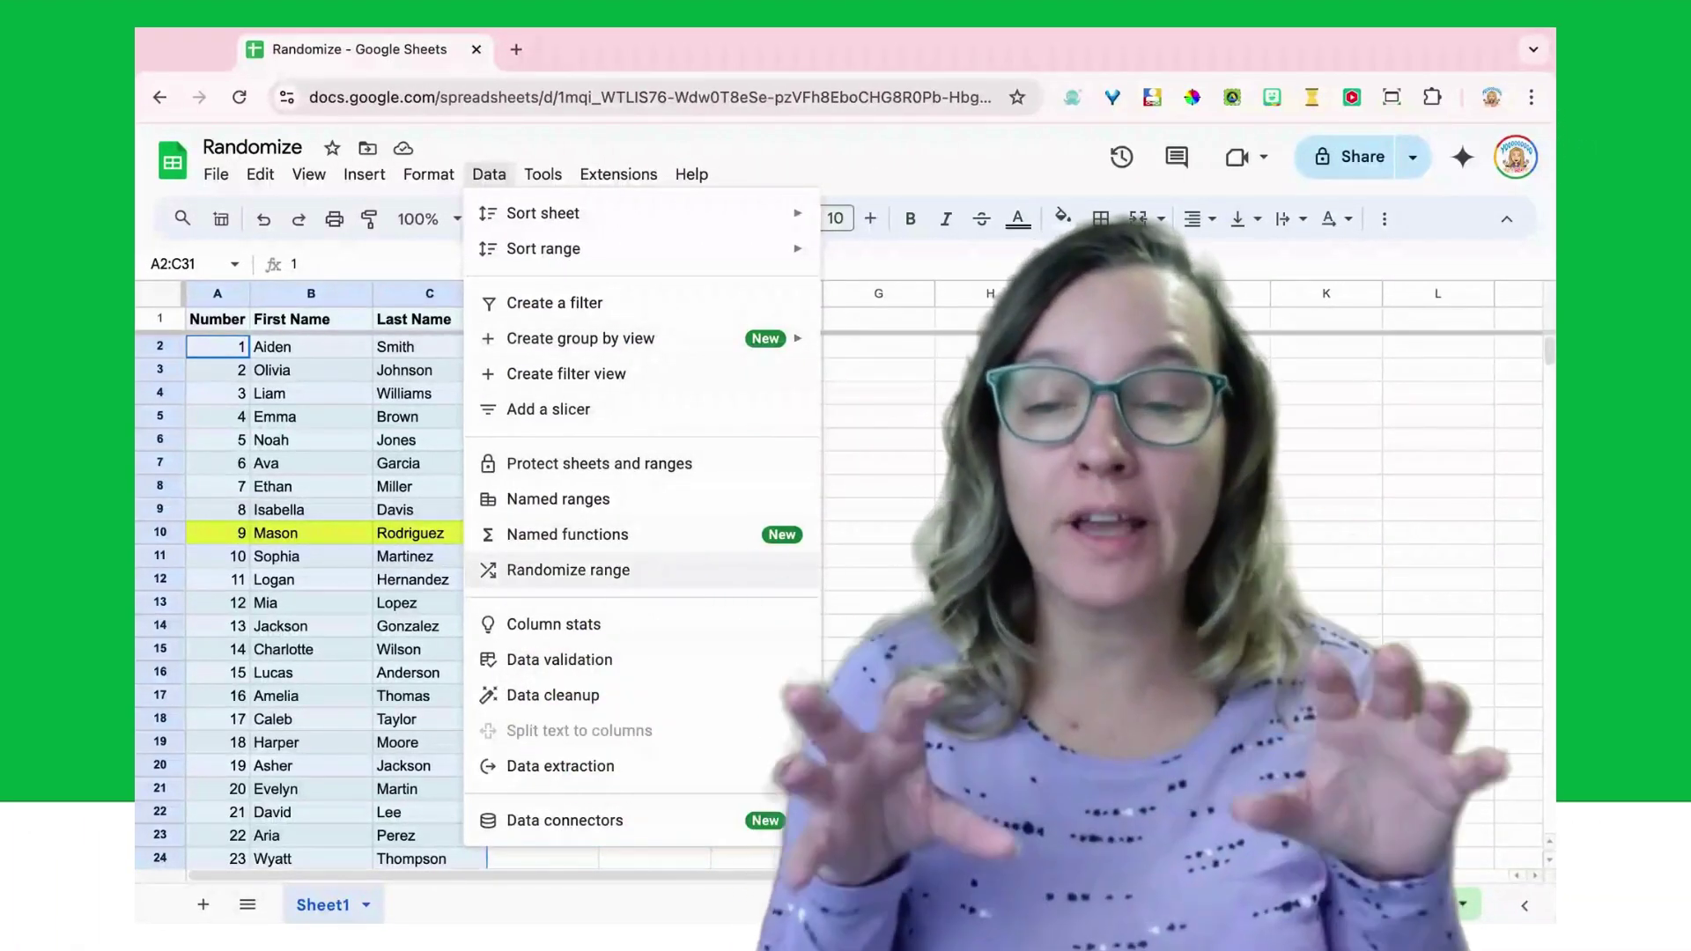
{"action": "left_click", "coordinate": [568, 569]}
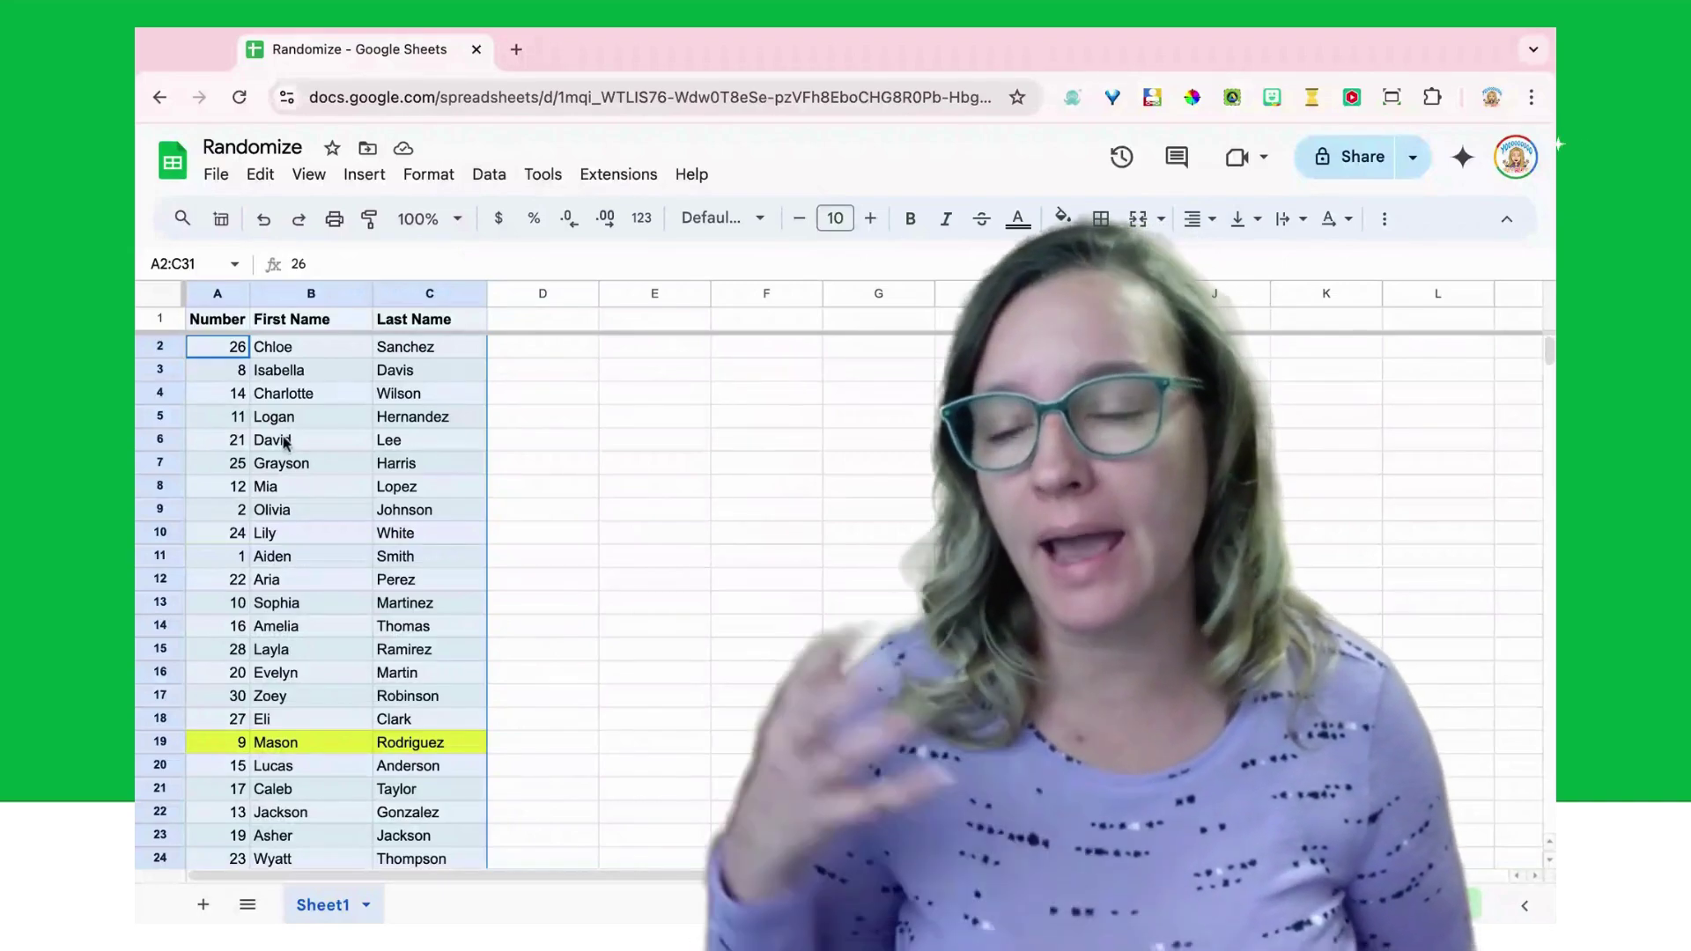
Reshuffle the selected roster using the right-click menu's Randomize range.
{"action": "right_click", "coordinate": [283, 396]}
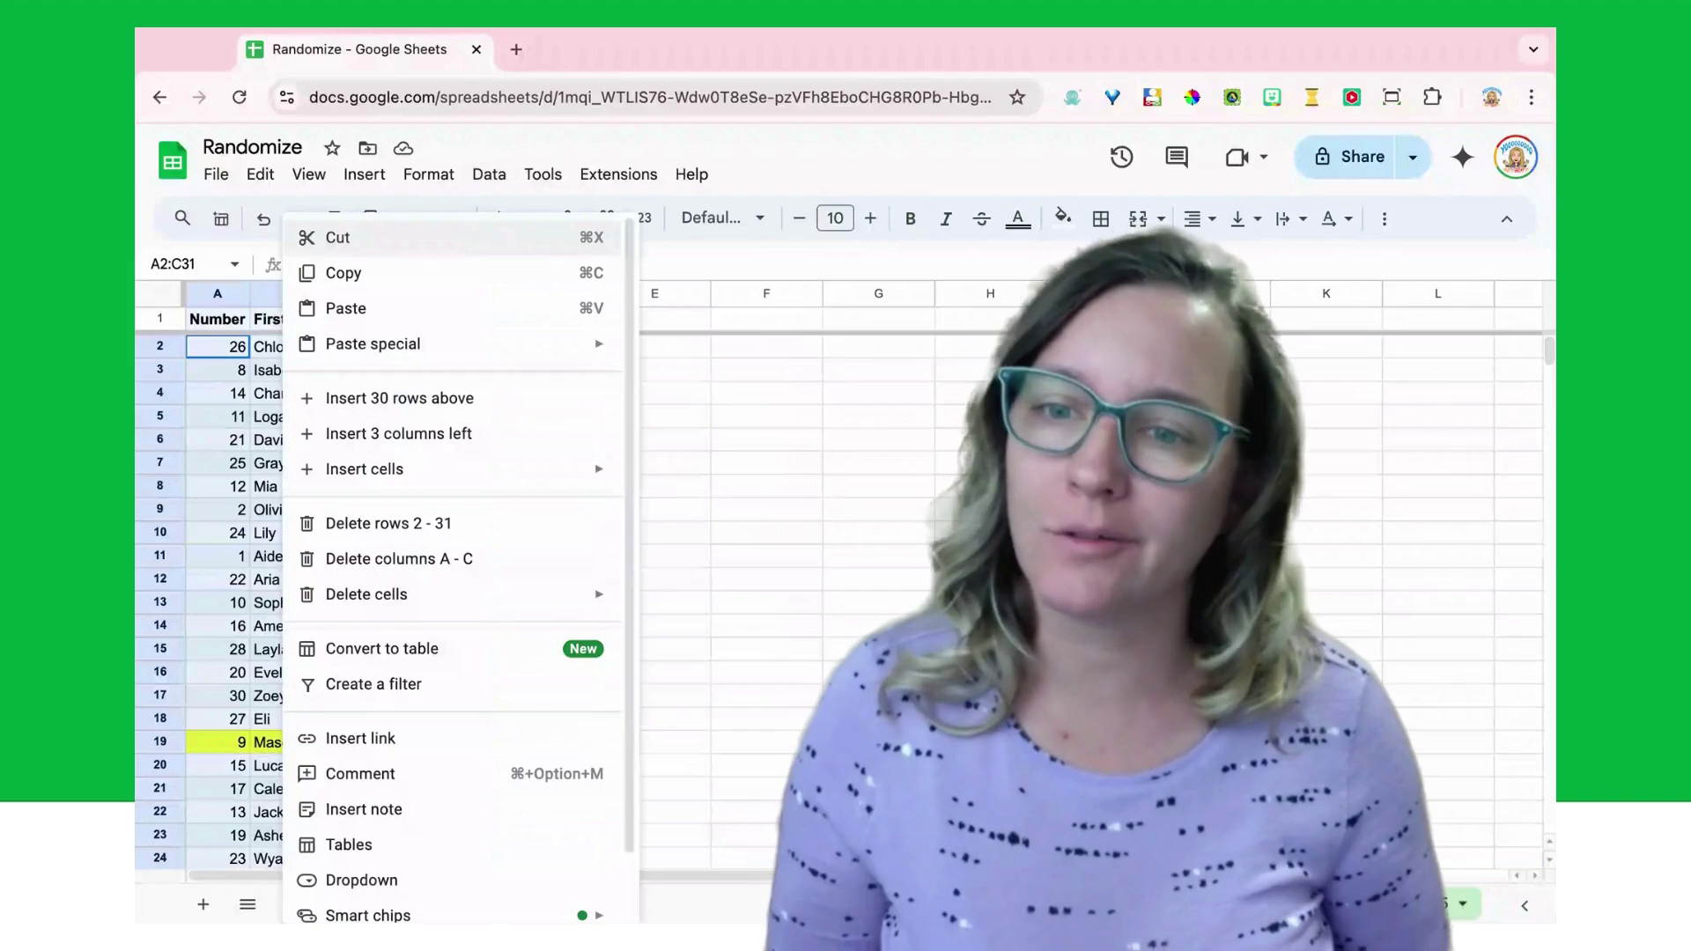
{"action": "scroll", "coordinate": [426, 595], "scroll_direction": "down", "scroll_amount": 2}
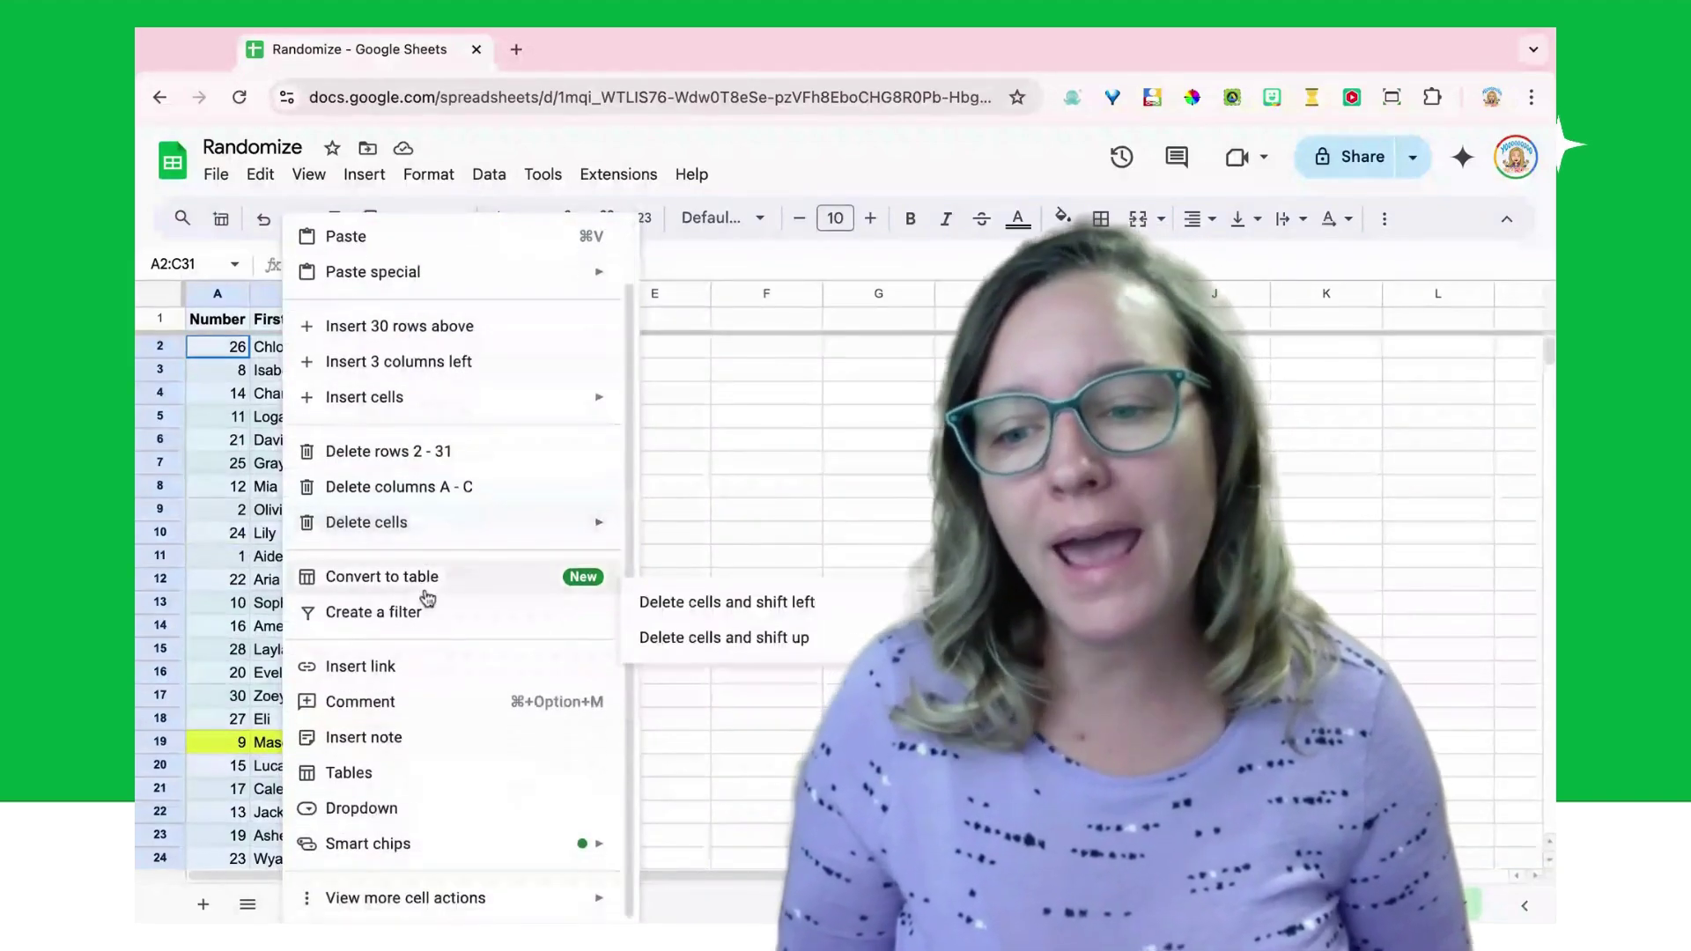
{"action": "mouse_move", "coordinate": [400, 905]}
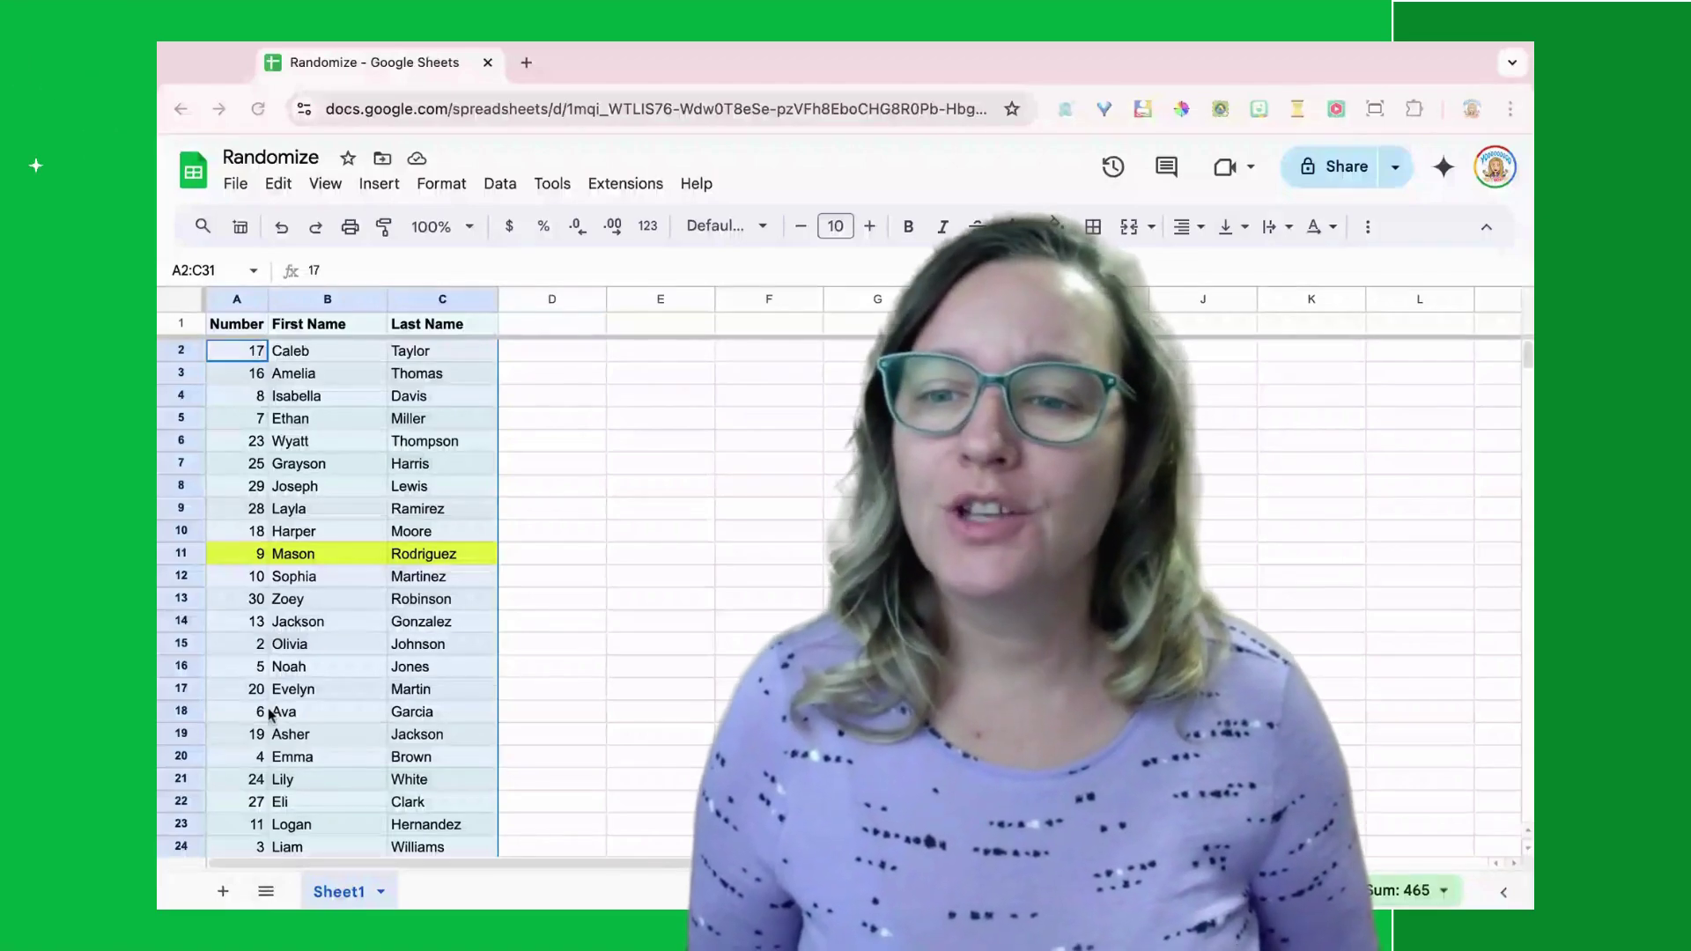
Add a Group heading in D1 and enter group numbers 1, 2 and 3, three rows each.
{"action": "left_click", "coordinate": [532, 329]}
{"action": "type", "text": "G"}
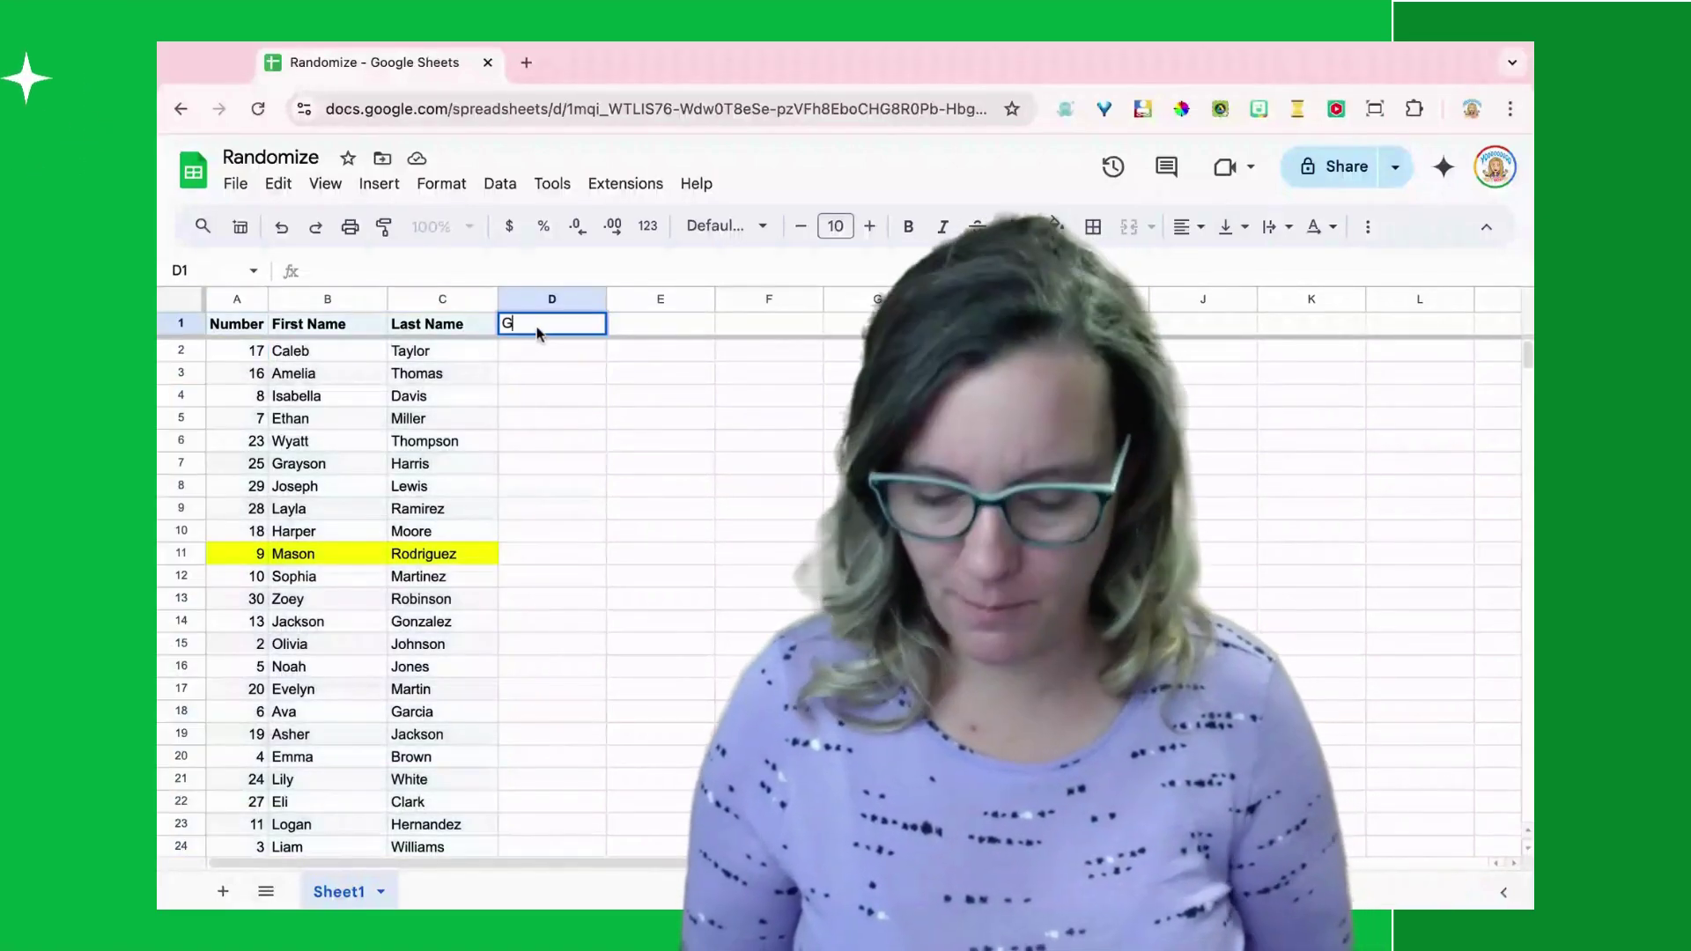
{"action": "type", "text": "rioup"}
{"action": "key", "text": "Return"}
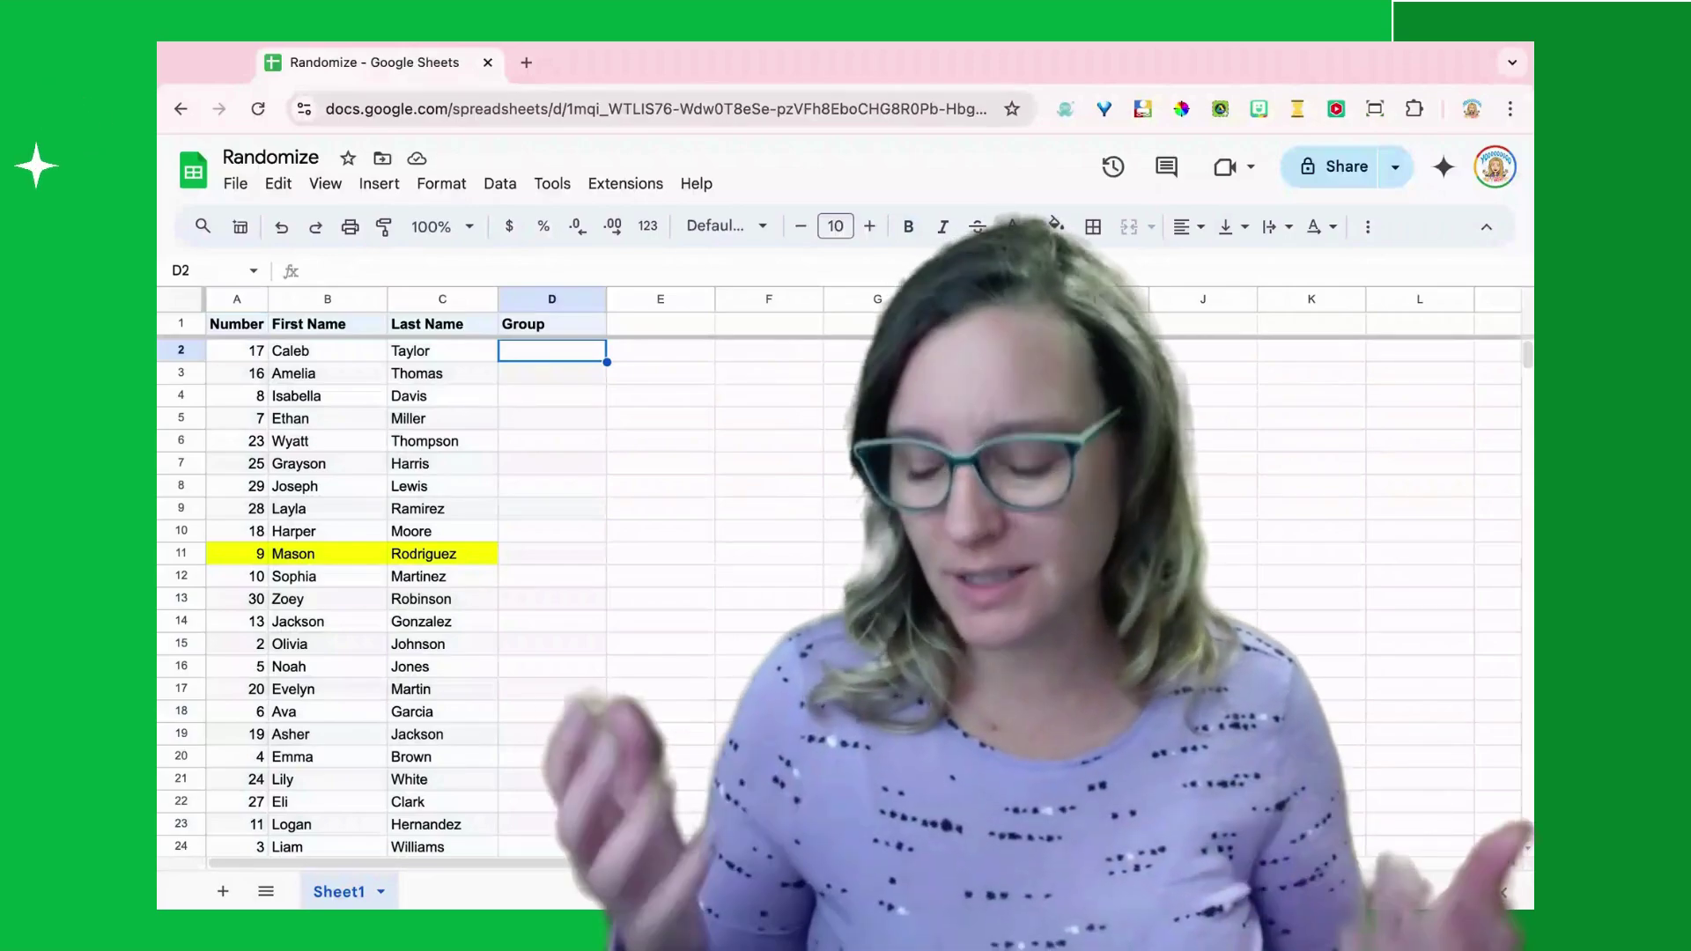
{"action": "type", "text": "1"}
{"action": "key", "text": "Return"}
{"action": "type", "text": "1"}
{"action": "key", "text": "Return"}
{"action": "type", "text": "1"}
{"action": "key", "text": "Return"}
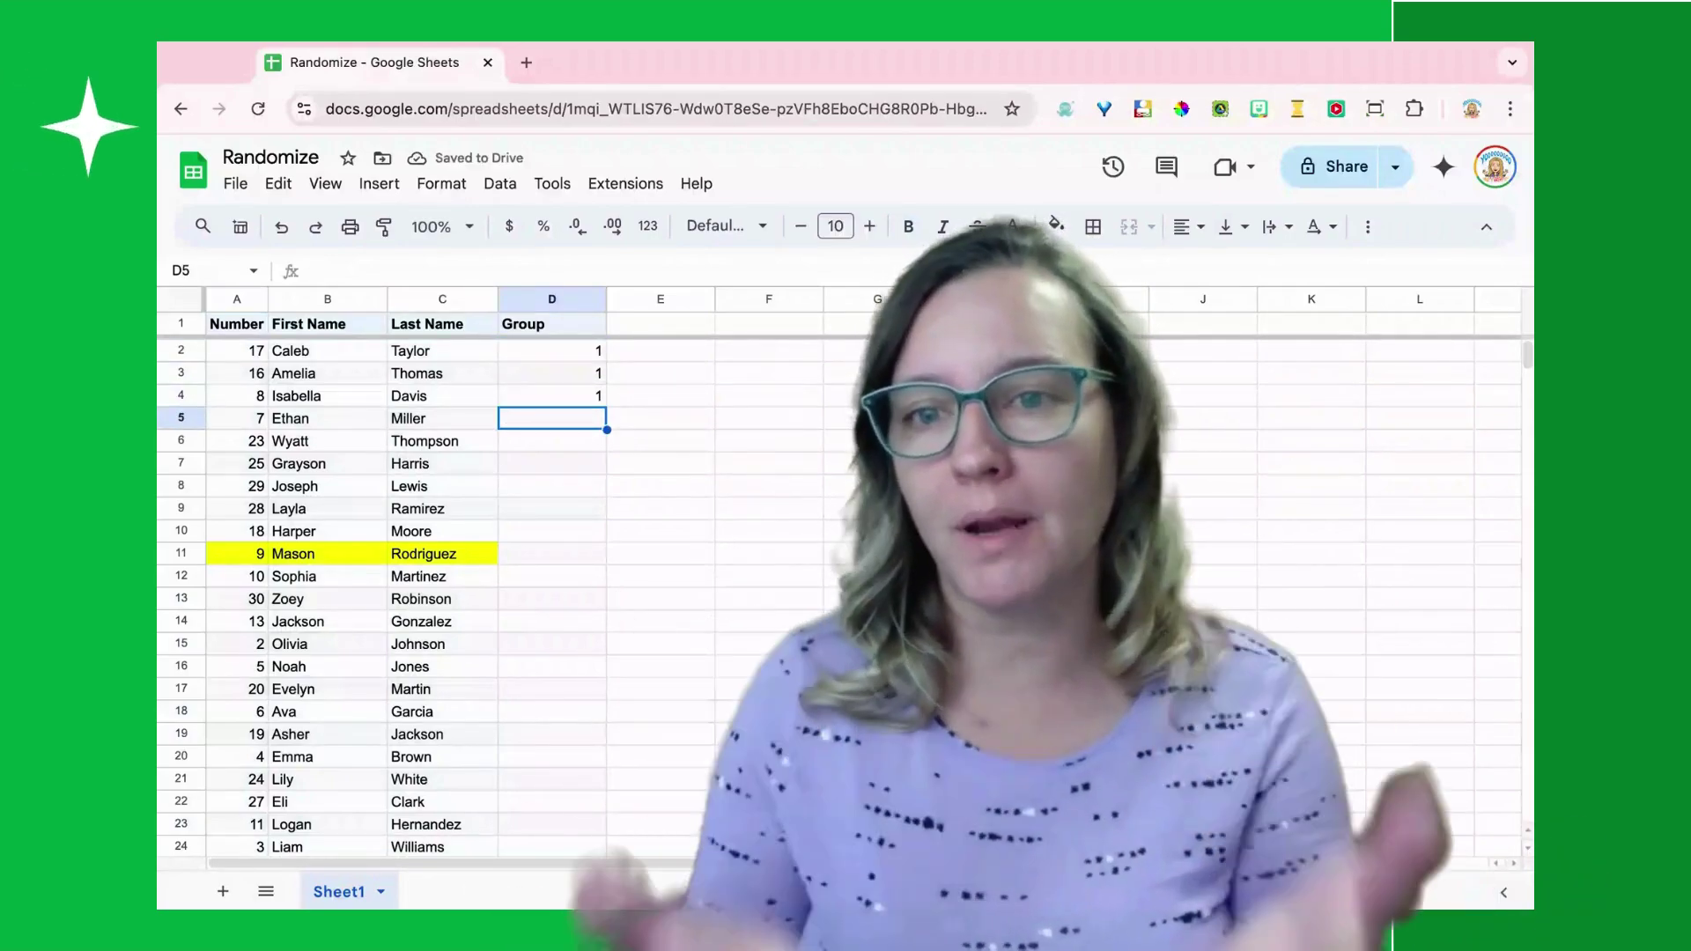
{"action": "type", "text": "2"}
{"action": "key", "text": "Return"}
{"action": "type", "text": "2"}
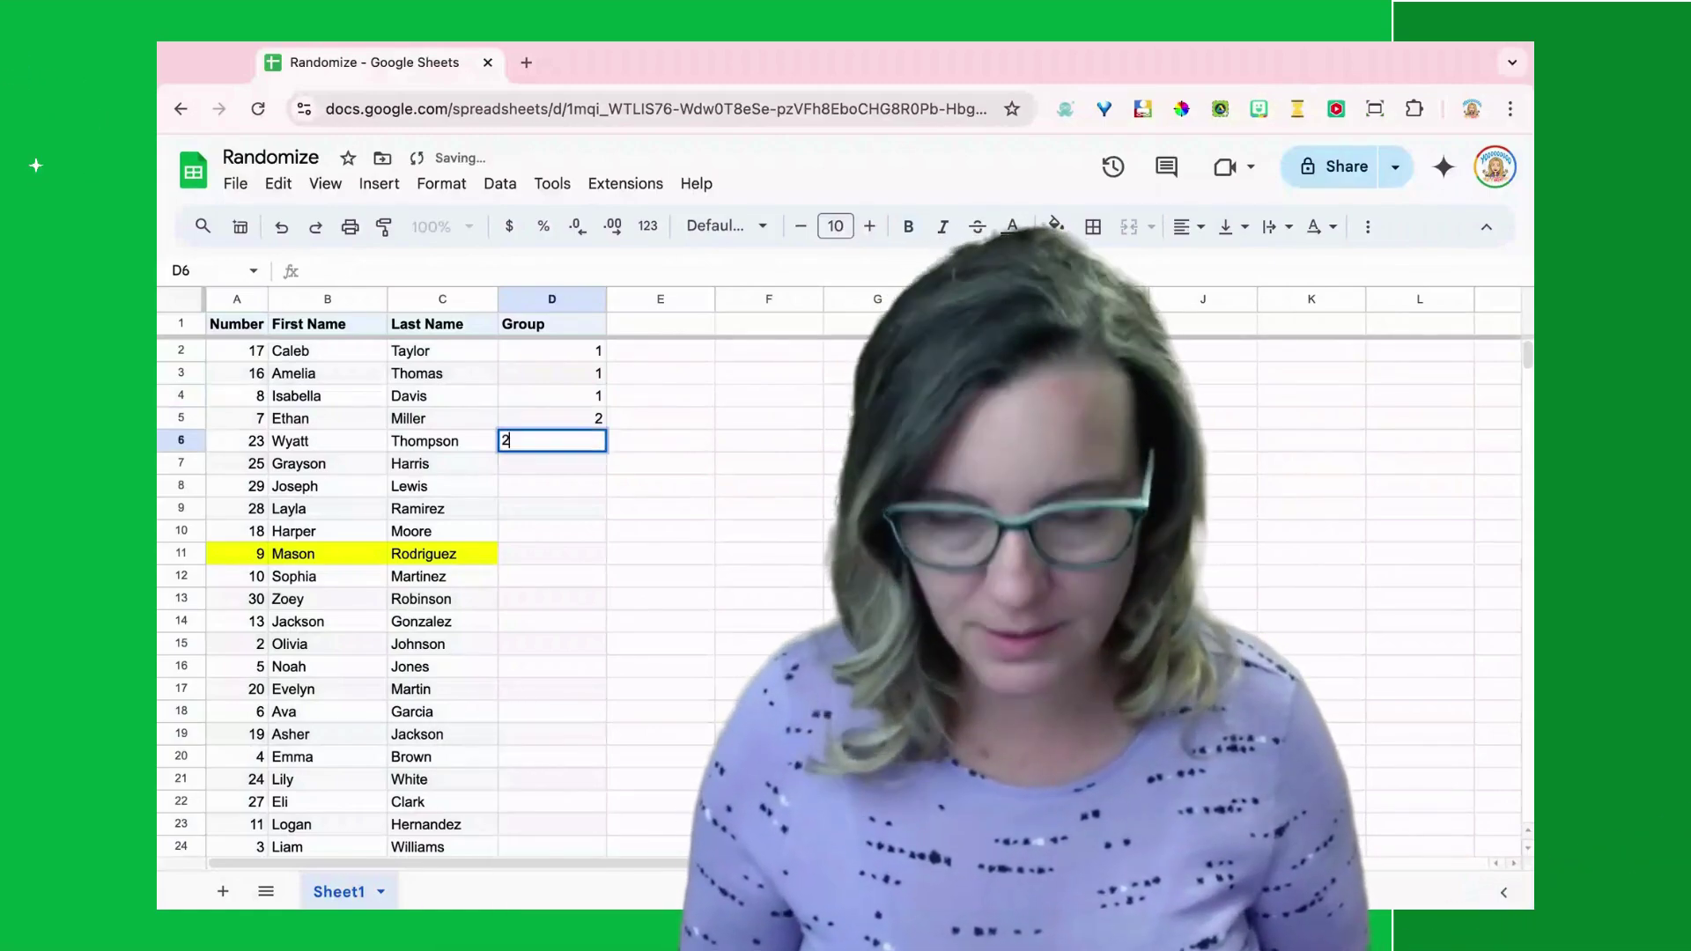
{"action": "key", "text": "Return"}
{"action": "type", "text": "2"}
{"action": "key", "text": "Return"}
{"action": "type", "text": "3"}
{"action": "key", "text": "Return"}
{"action": "type", "text": "3"}
Continue column D with group numbers 4 through 7, three students each.
{"action": "key", "text": "Return"}
{"action": "type", "text": "3"}
{"action": "key", "text": "Return"}
{"action": "type", "text": "4"}
{"action": "key", "text": "Return"}
{"action": "type", "text": "4"}
{"action": "key", "text": "Return"}
{"action": "type", "text": "4"}
{"action": "key", "text": "Return"}
{"action": "type", "text": "5"}
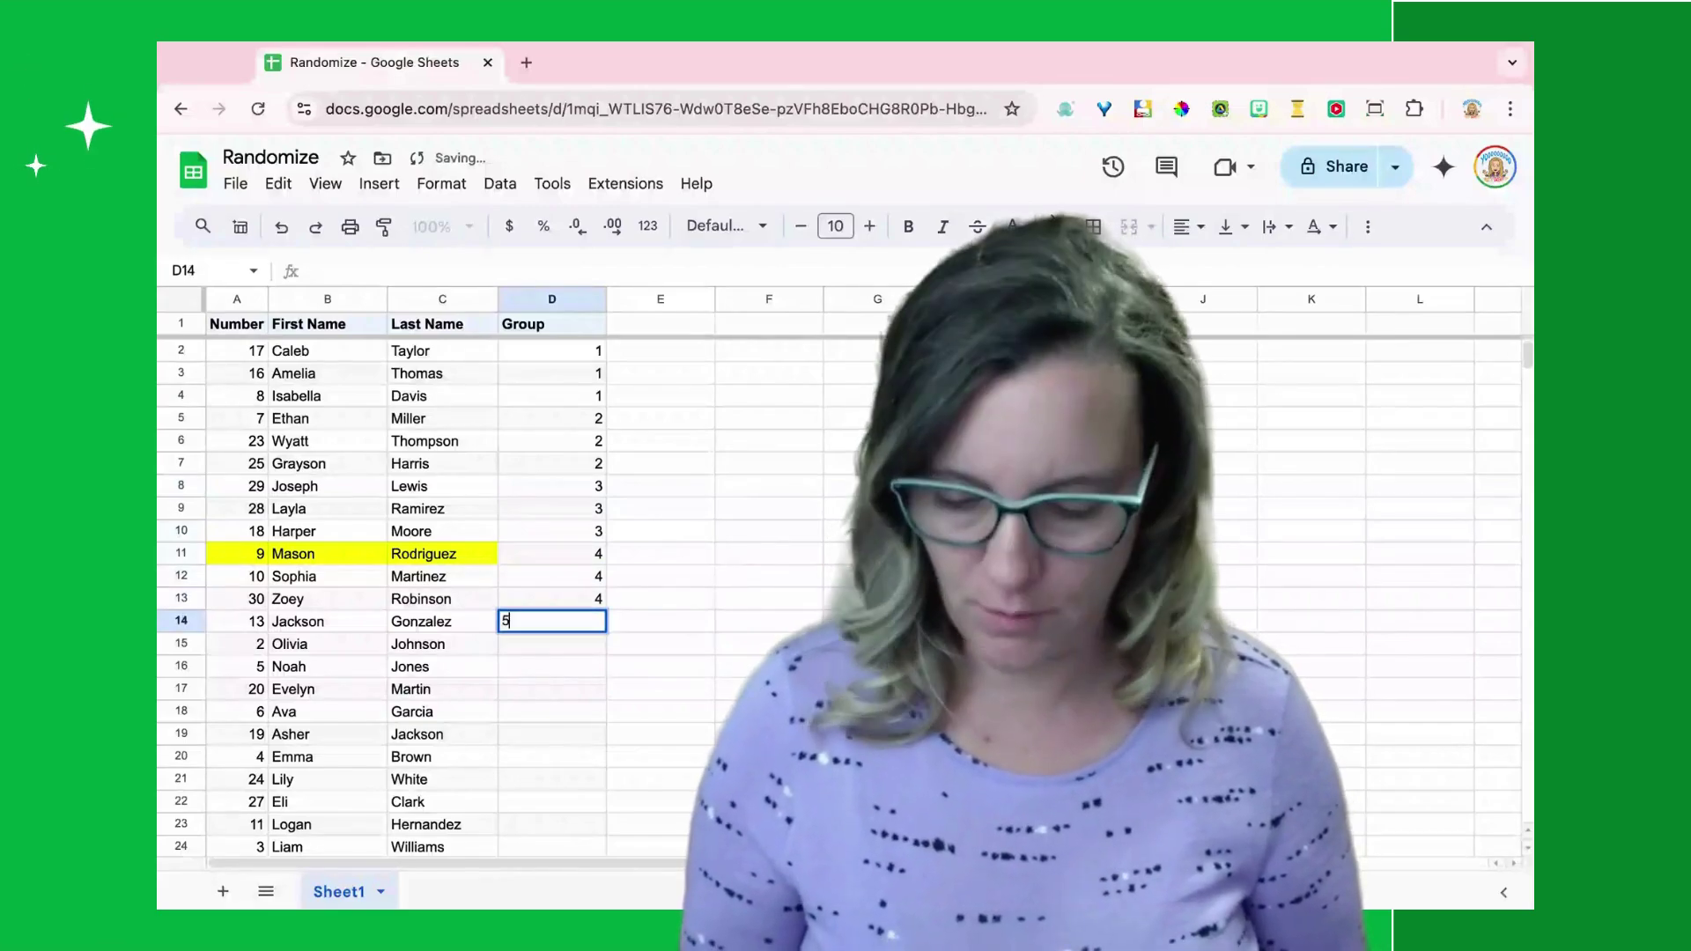
{"action": "key", "text": "Return"}
{"action": "type", "text": "55"}
{"action": "key", "text": "Return"}
{"action": "type", "text": "6"}
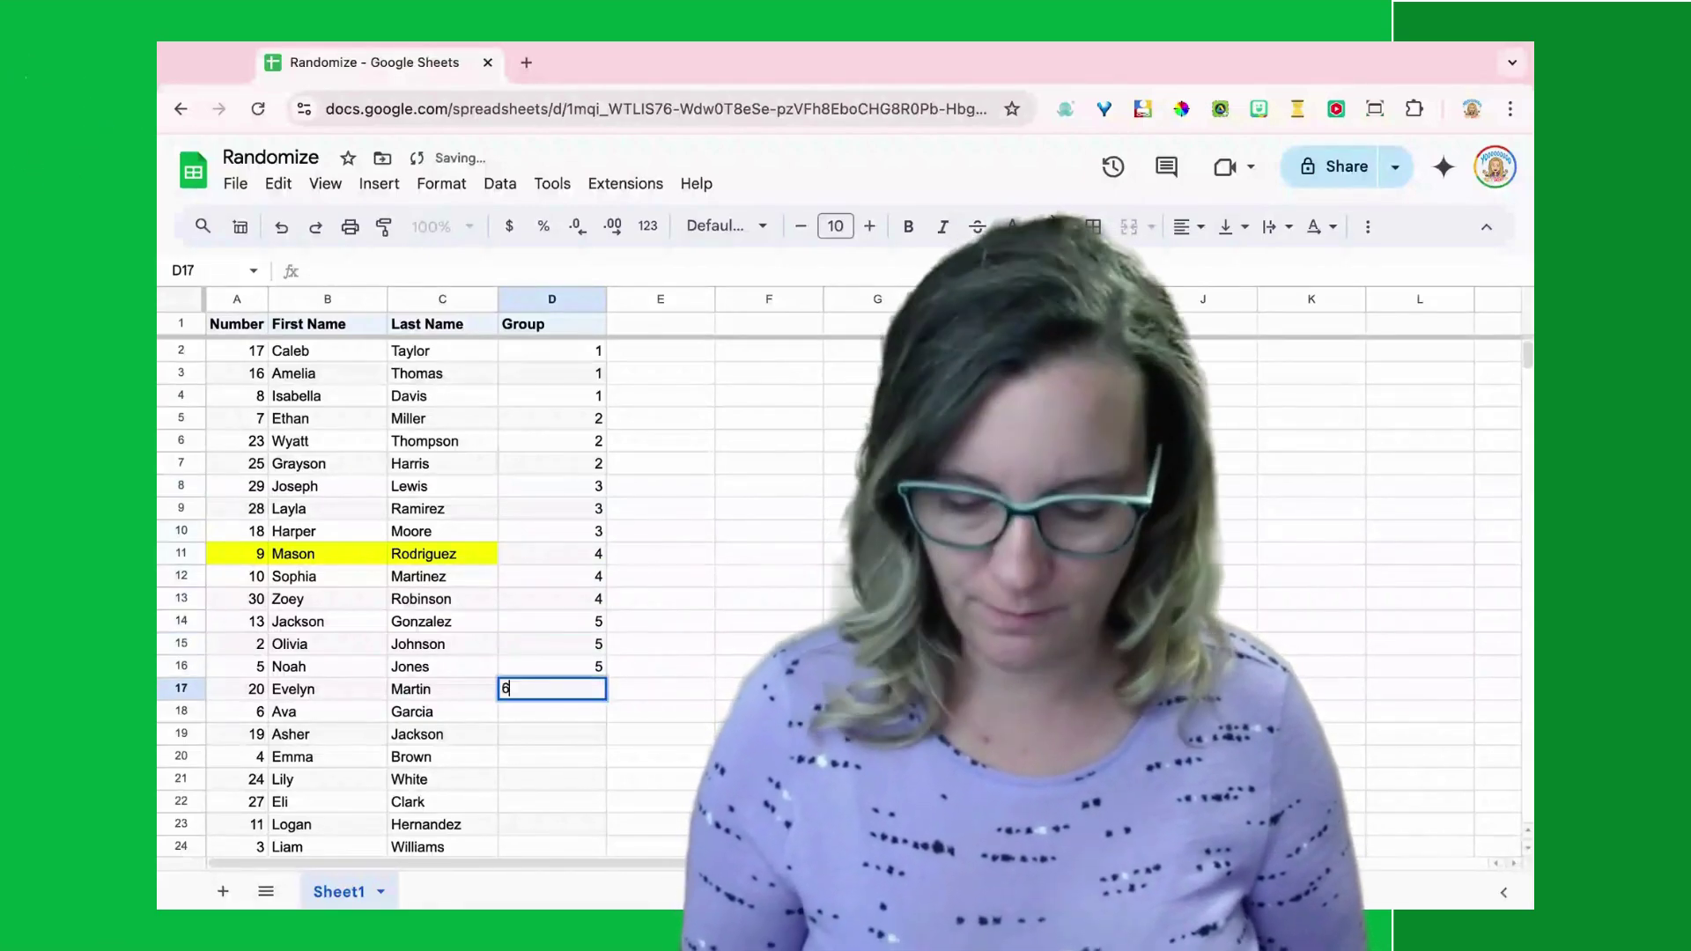
{"action": "key", "text": "Return"}
{"action": "type", "text": "6"}
{"action": "key", "text": "Return"}
{"action": "type", "text": "6"}
Finish column D with groups 8, 9 and 10, ending with 10 in D31.
{"action": "key", "text": "Return"}
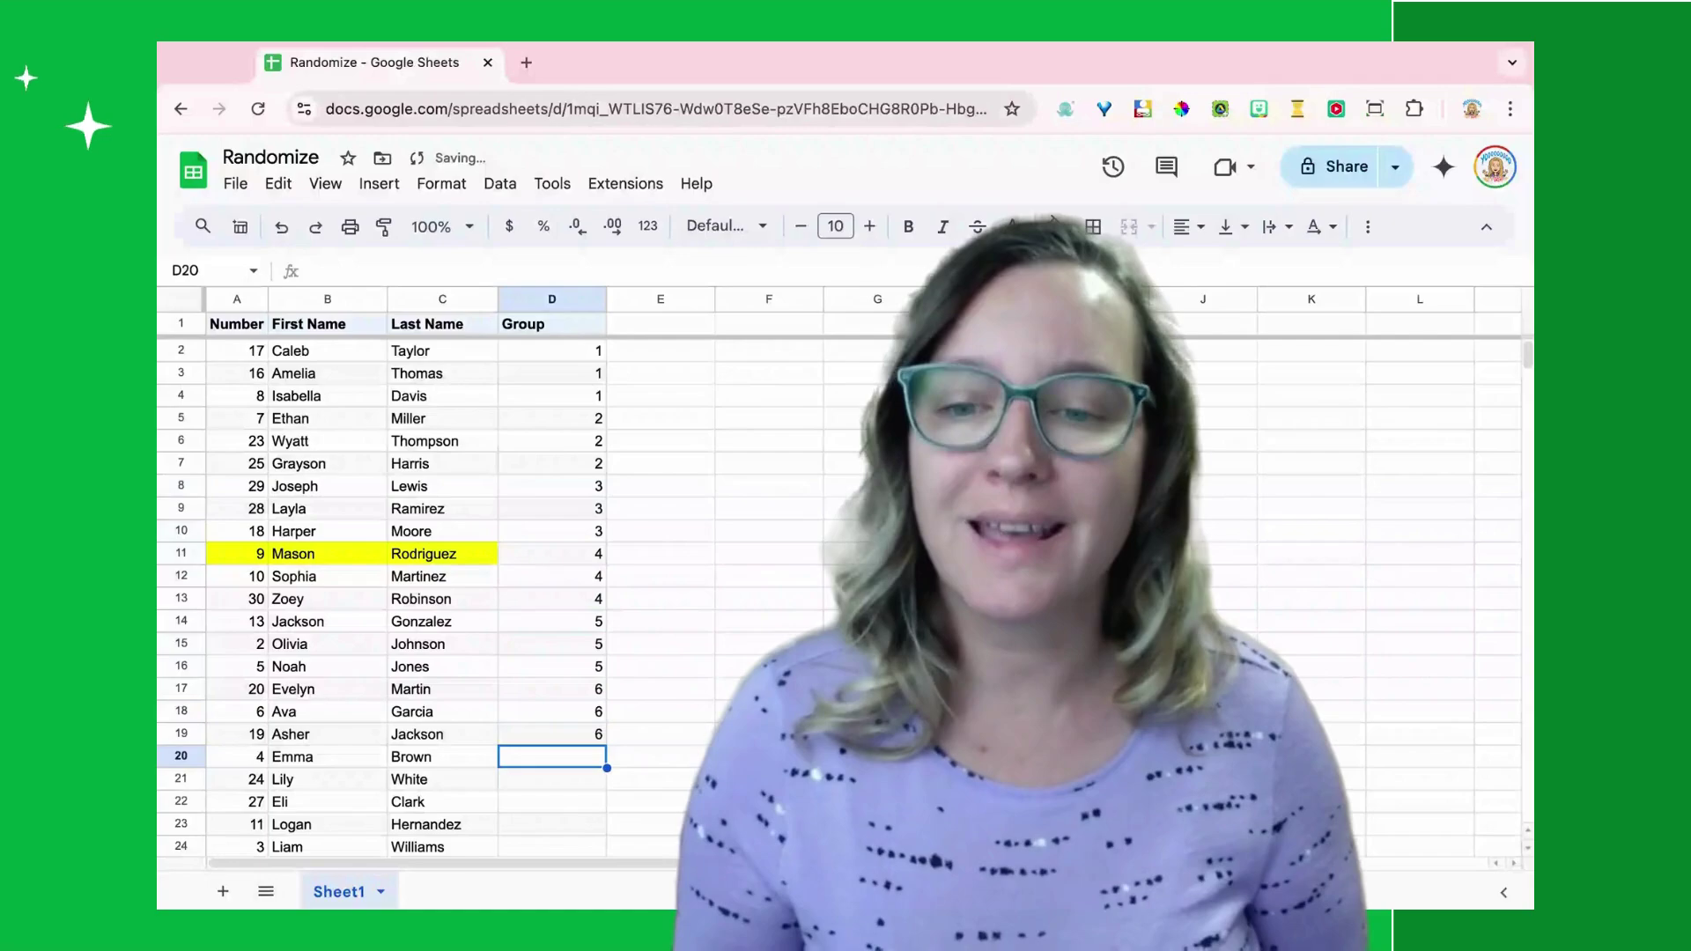
{"action": "type", "text": "7"}
{"action": "key", "text": "Return"}
{"action": "type", "text": "7"}
{"action": "key", "text": "Return"}
{"action": "type", "text": "7"}
{"action": "key", "text": "Return"}
{"action": "type", "text": "8"}
{"action": "key", "text": "Return"}
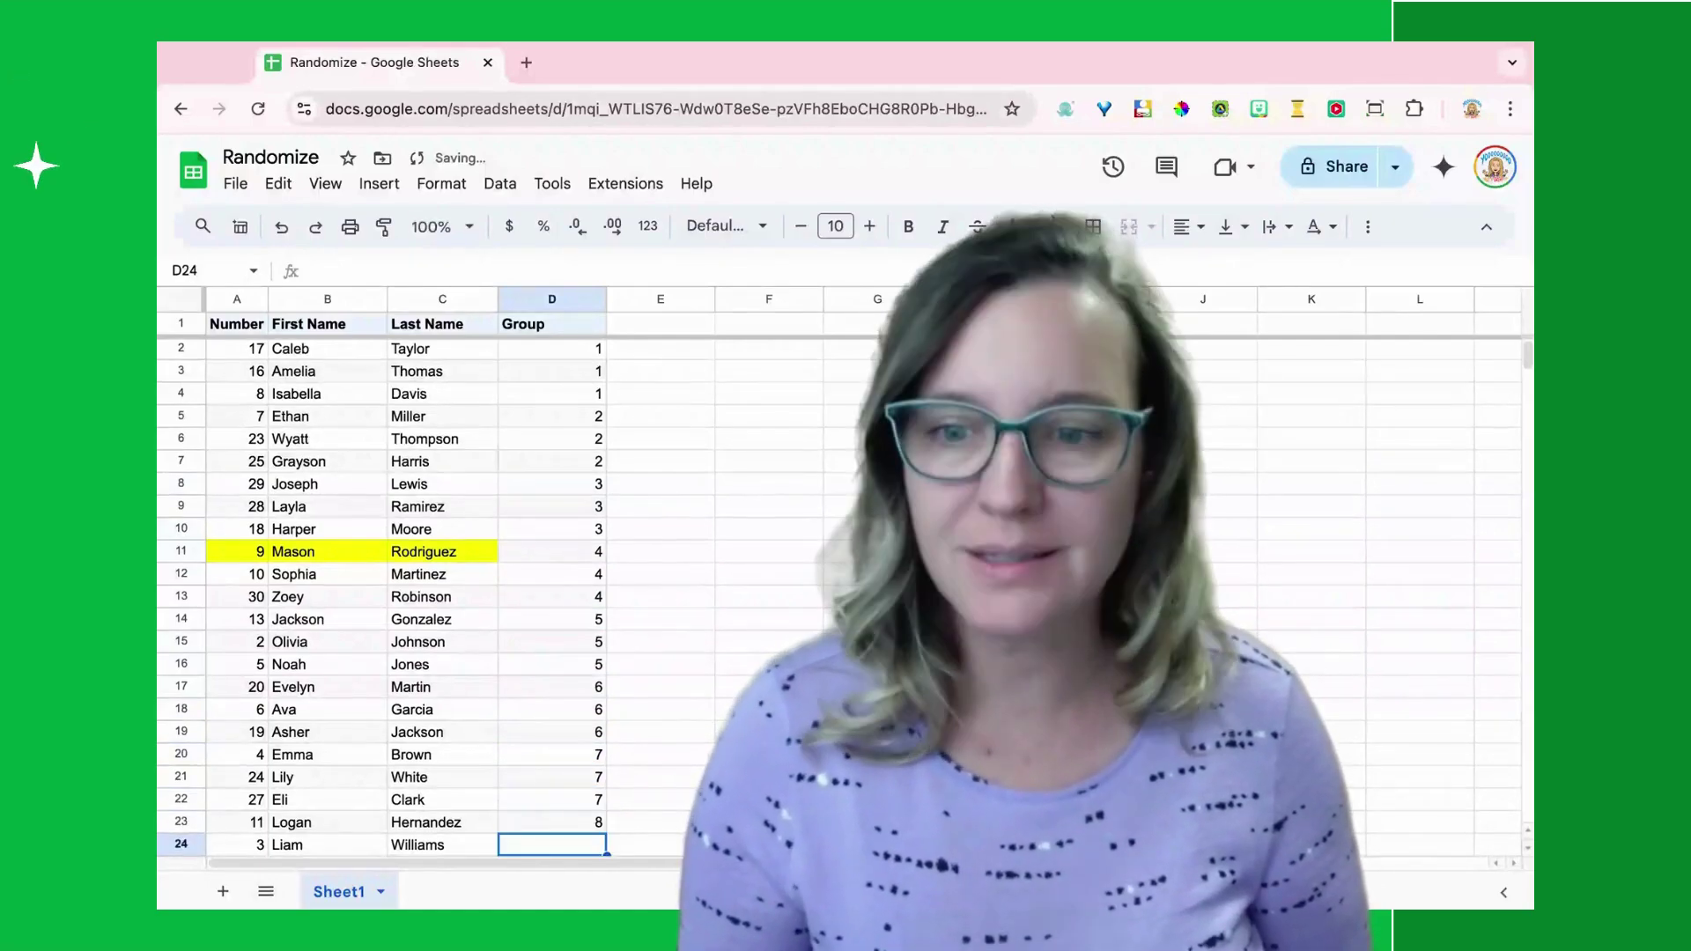
{"action": "type", "text": "8"}
{"action": "key", "text": "Return"}
{"action": "type", "text": "8"}
{"action": "key", "text": "Return"}
{"action": "type", "text": "9"}
{"action": "key", "text": "Return"}
{"action": "type", "text": "9"}
{"action": "key", "text": "Return"}
{"action": "type", "text": "9"}
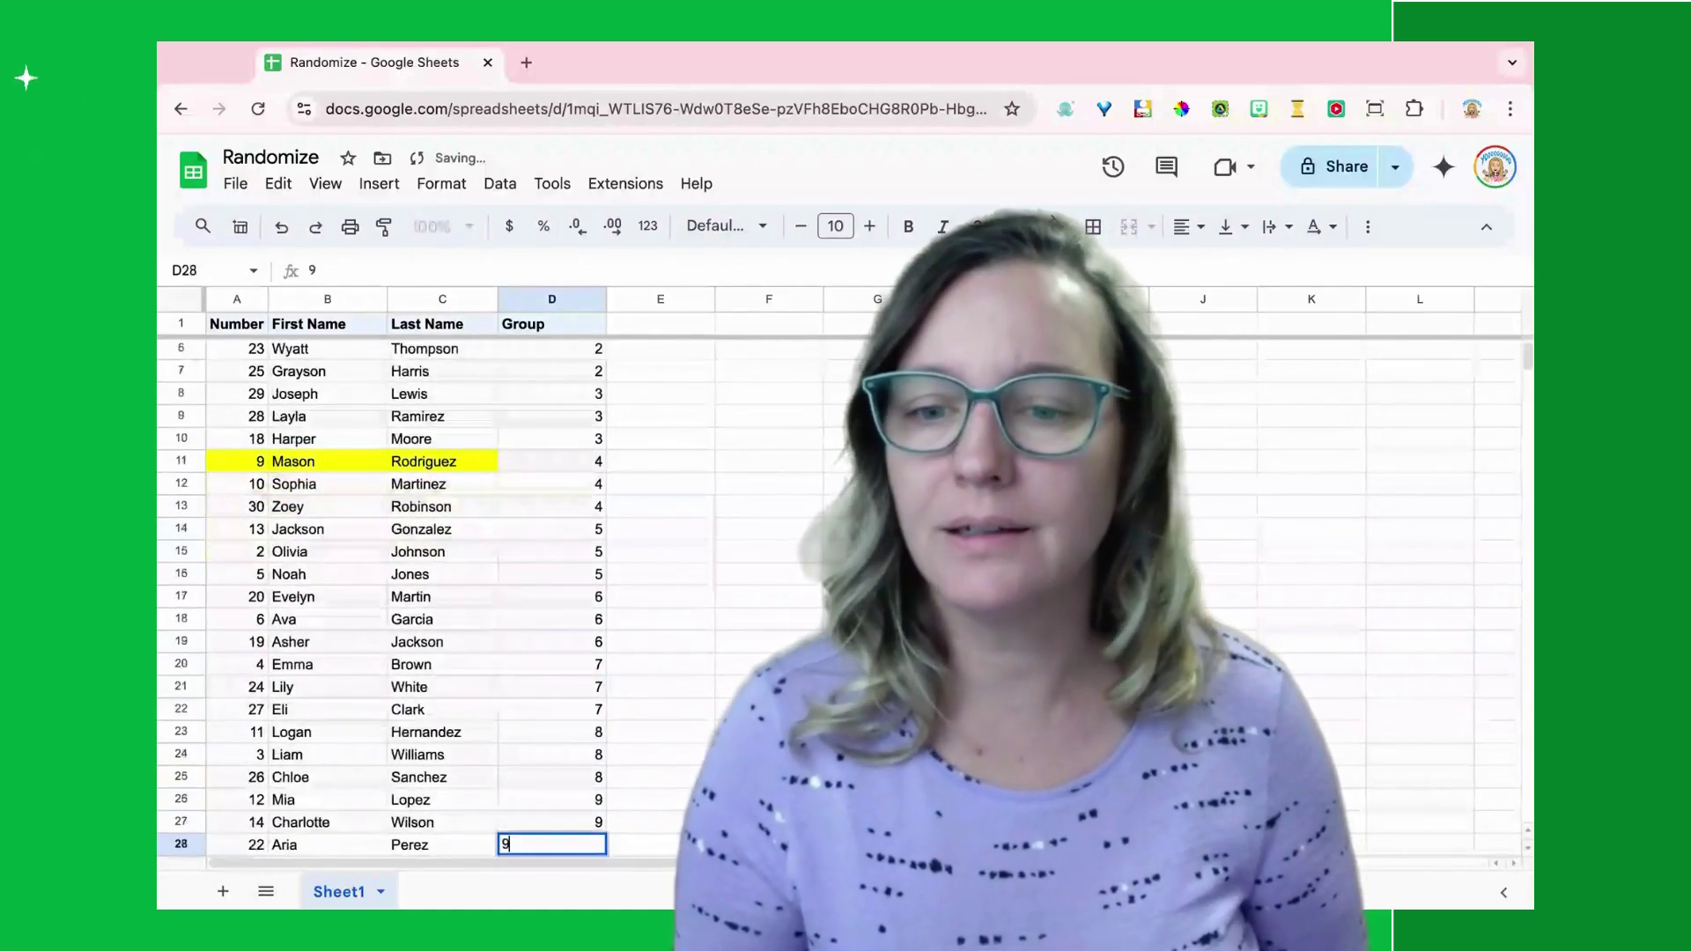
{"action": "key", "text": "Return"}
{"action": "type", "text": "10"}
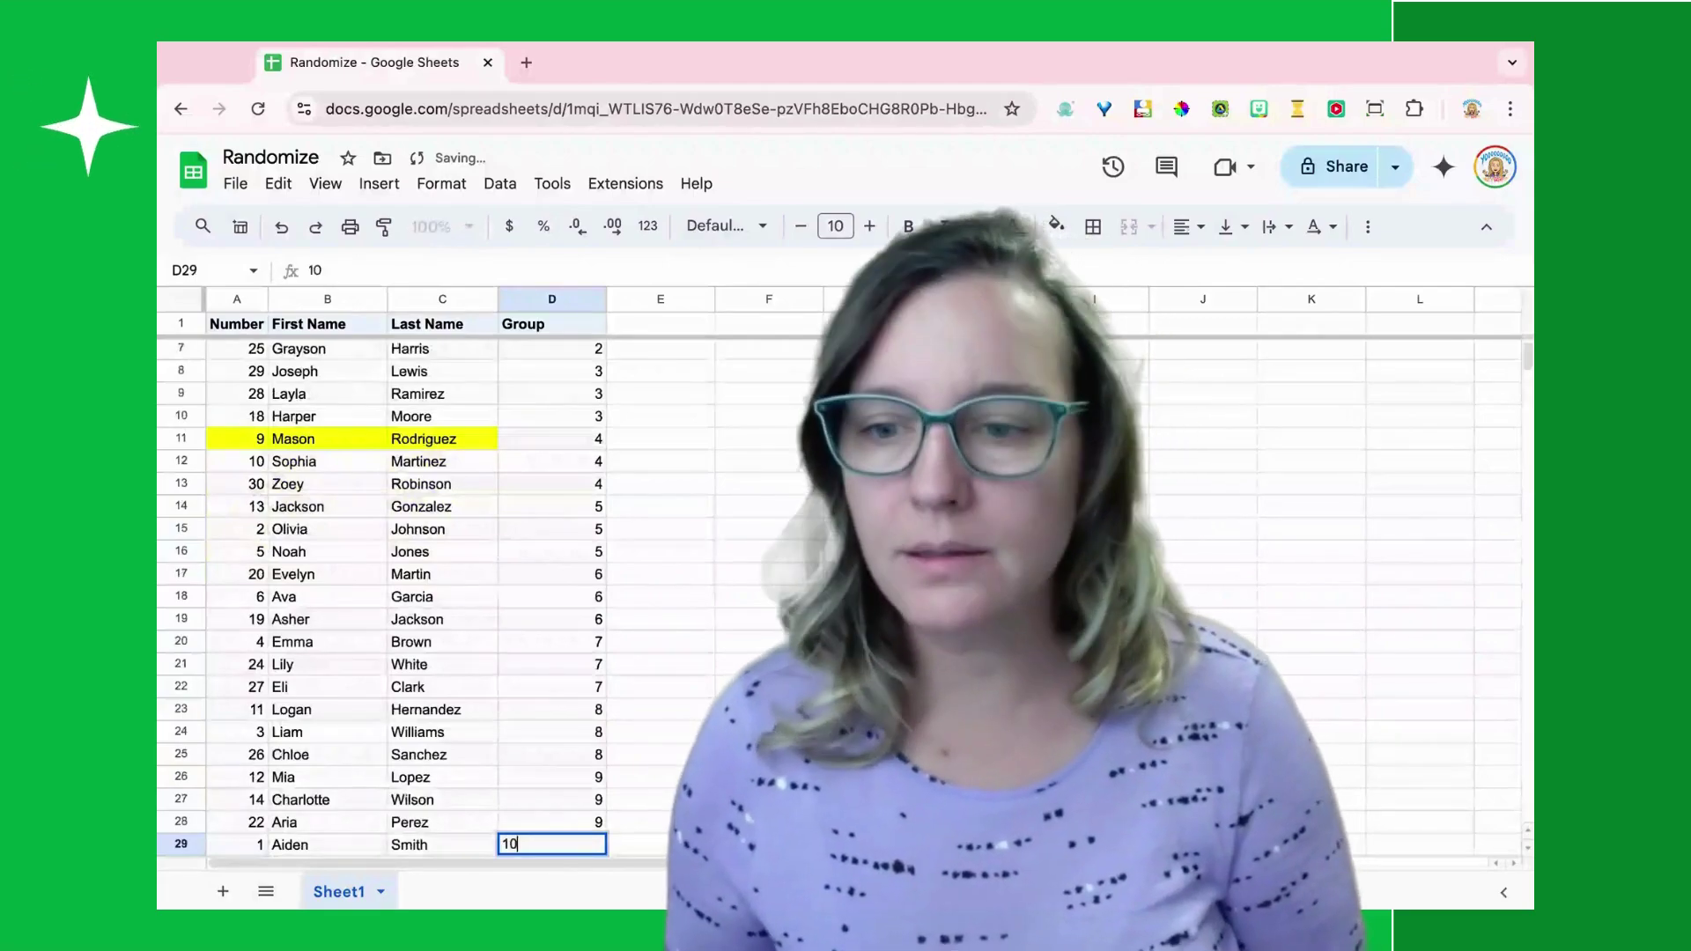
{"action": "key", "text": "Return"}
{"action": "type", "text": "10"}
{"action": "key", "text": "Return"}
{"action": "type", "text": "10"}
{"action": "key", "text": "Return"}
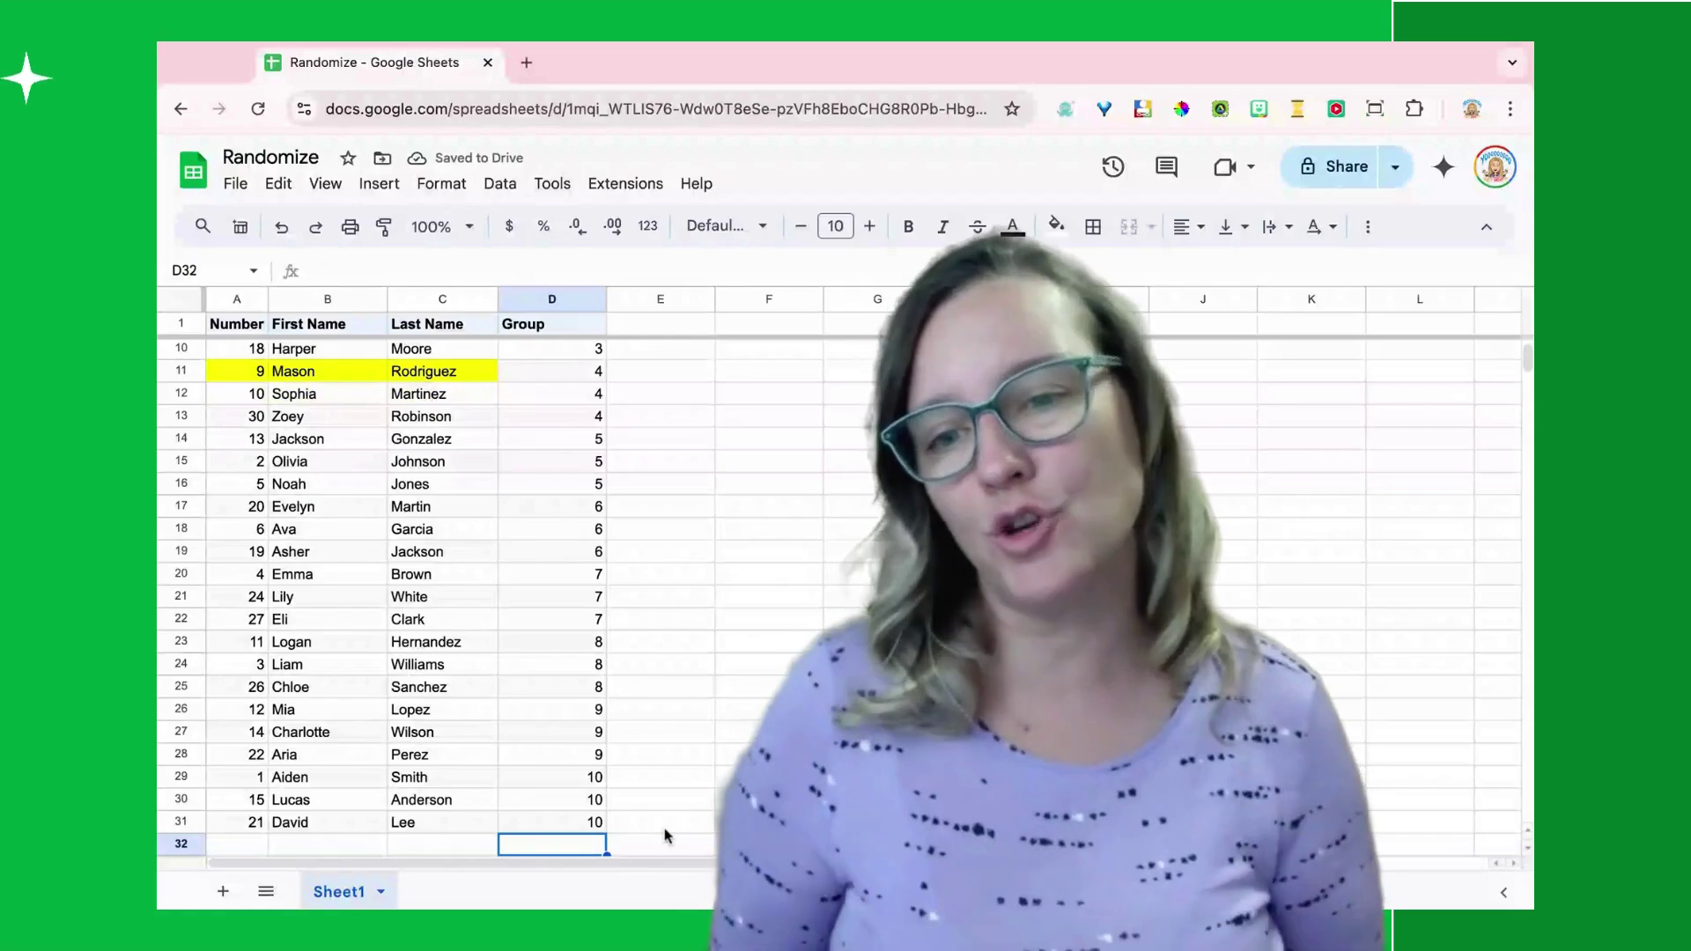
Randomize only A2:C31 from the right-click cell actions, leaving the Group column unchanged.
{"action": "left_click", "coordinate": [458, 824]}
{"action": "scroll", "coordinate": [458, 616], "scroll_direction": "up", "scroll_amount": 3}
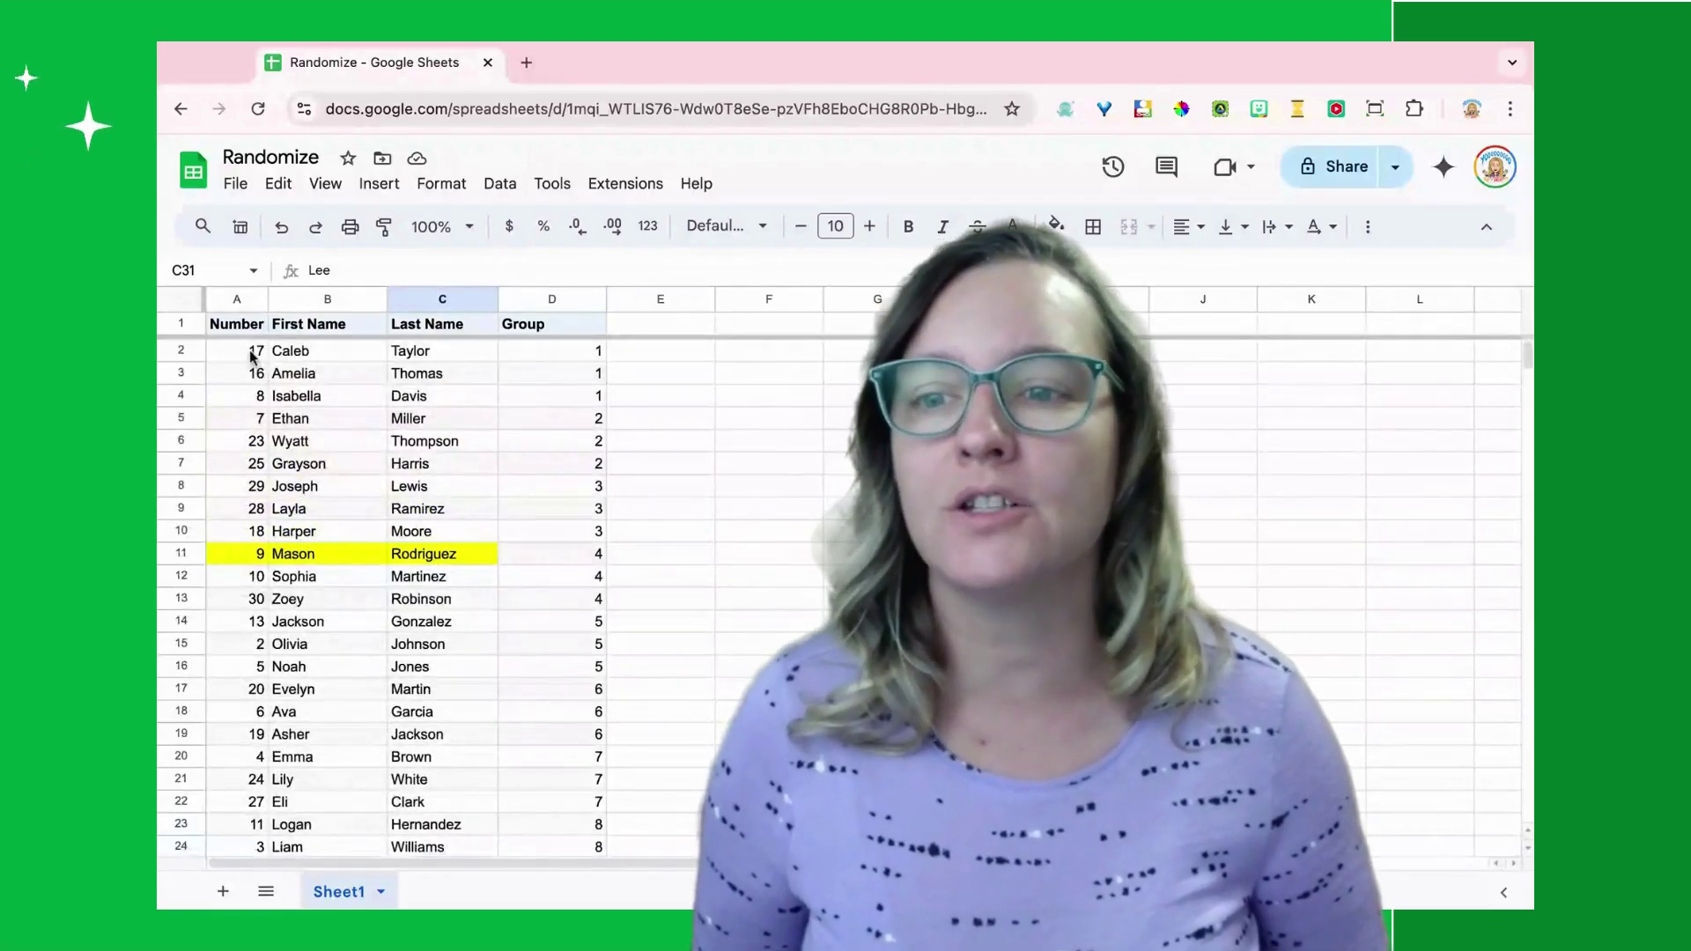
{"action": "left_click", "coordinate": [253, 356], "text": "shift"}
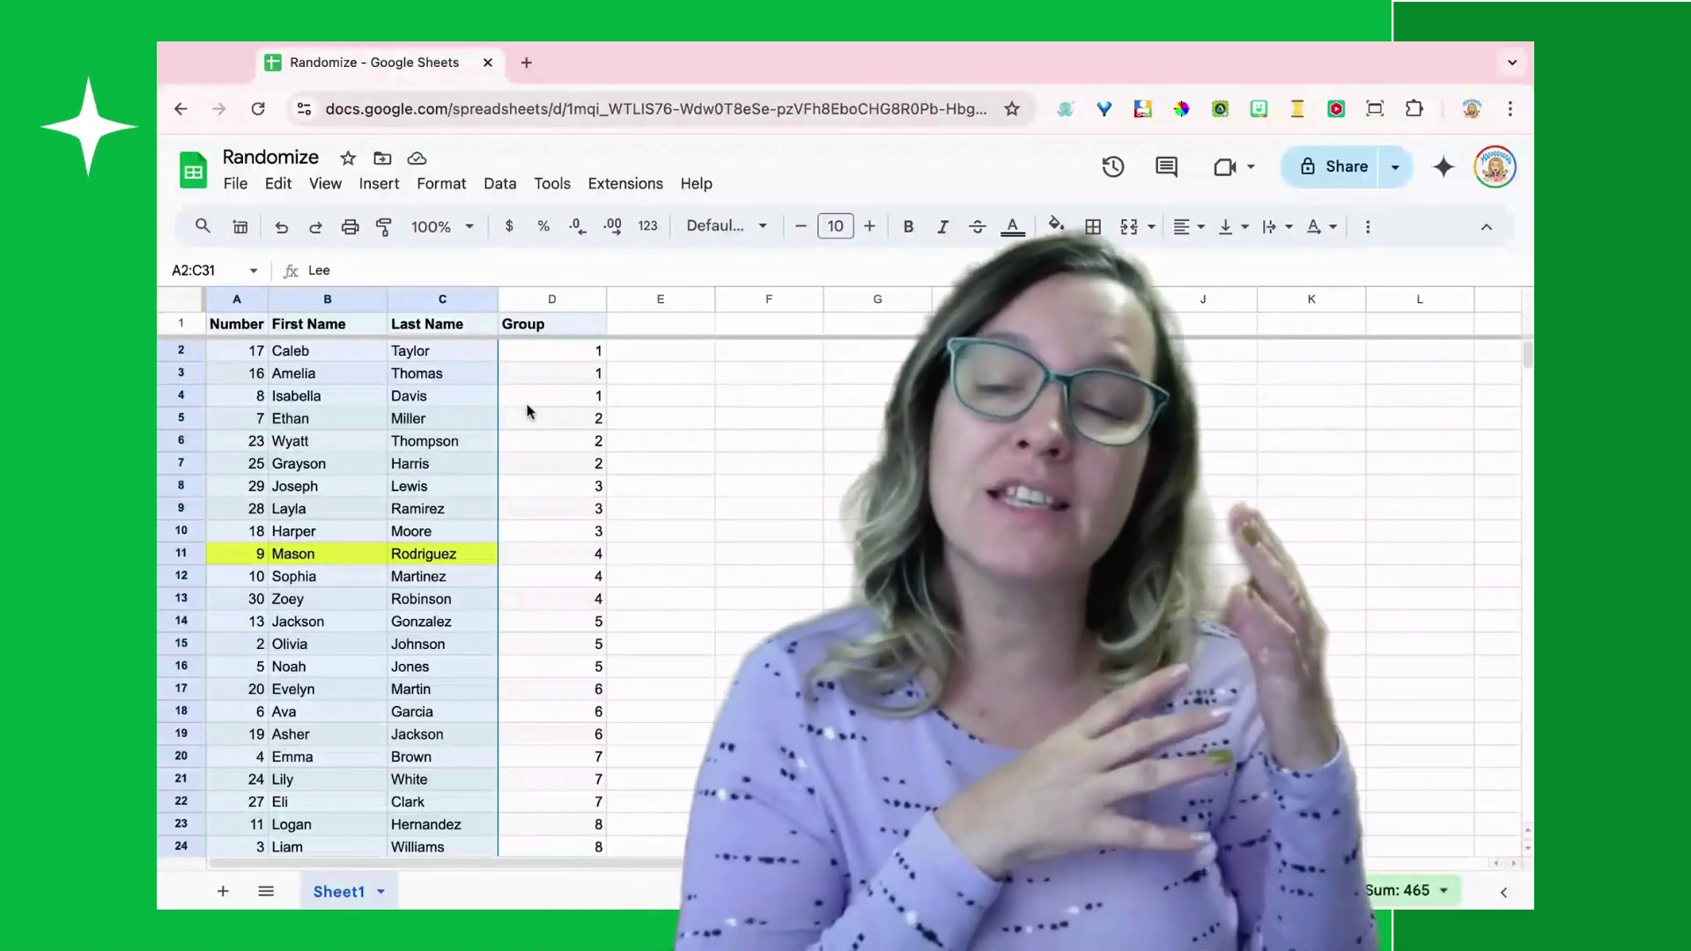
{"action": "right_click", "coordinate": [335, 457]}
{"action": "scroll", "coordinate": [465, 894], "scroll_direction": "down", "scroll_amount": 1}
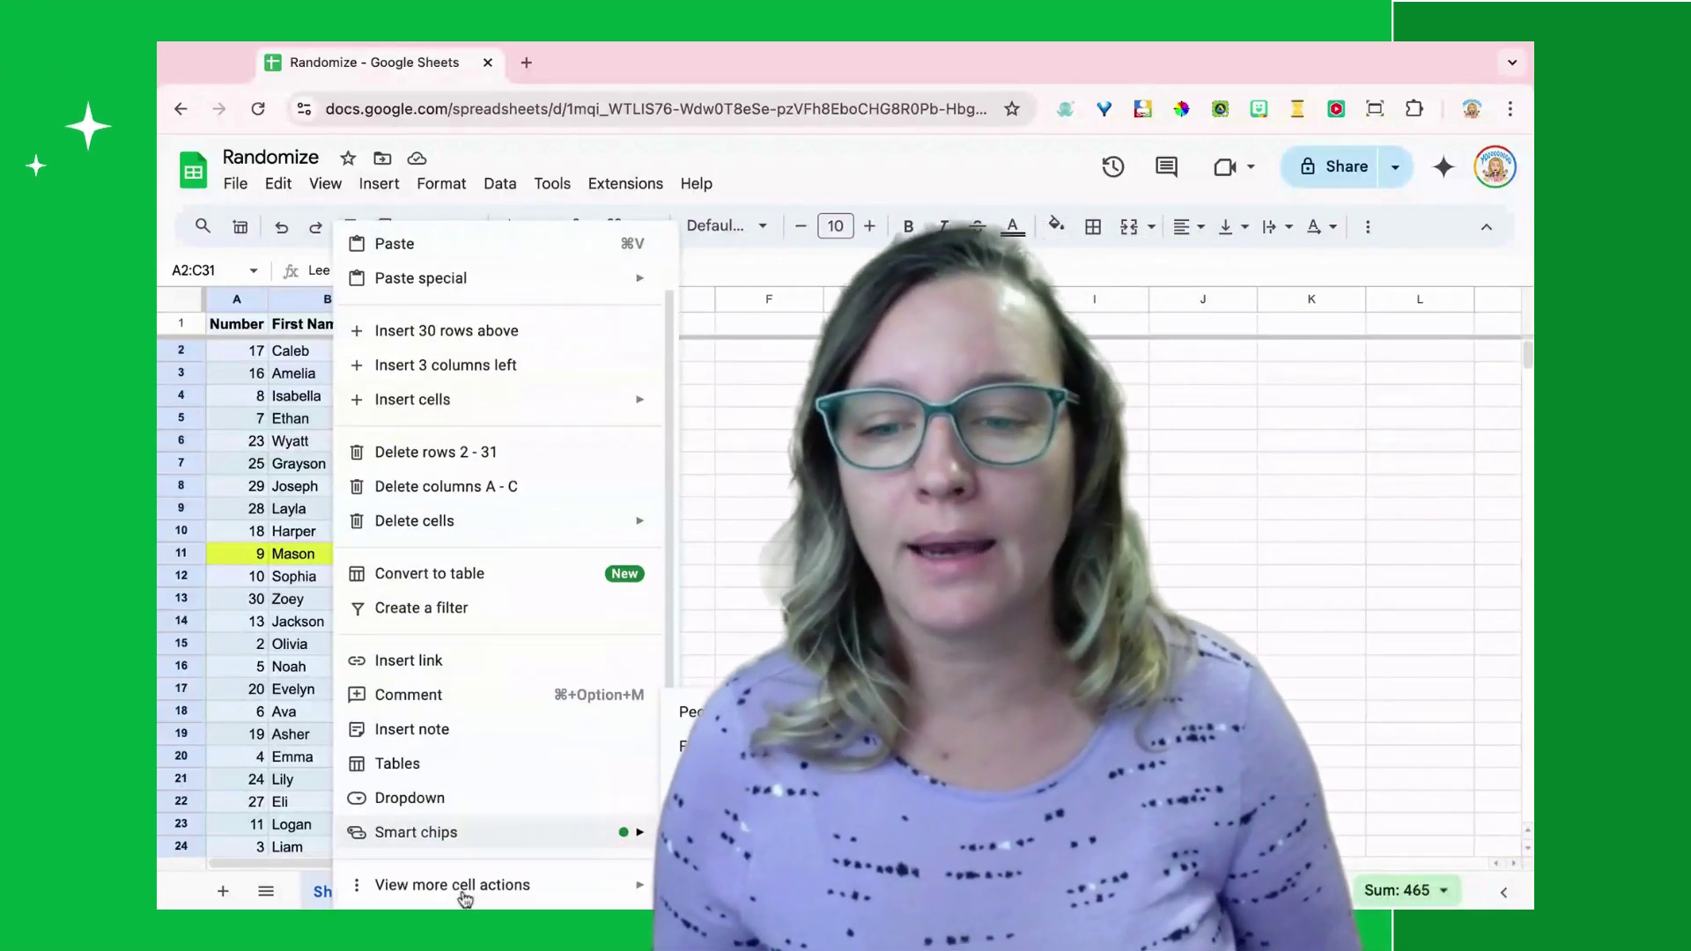
{"action": "mouse_move", "coordinate": [465, 897]}
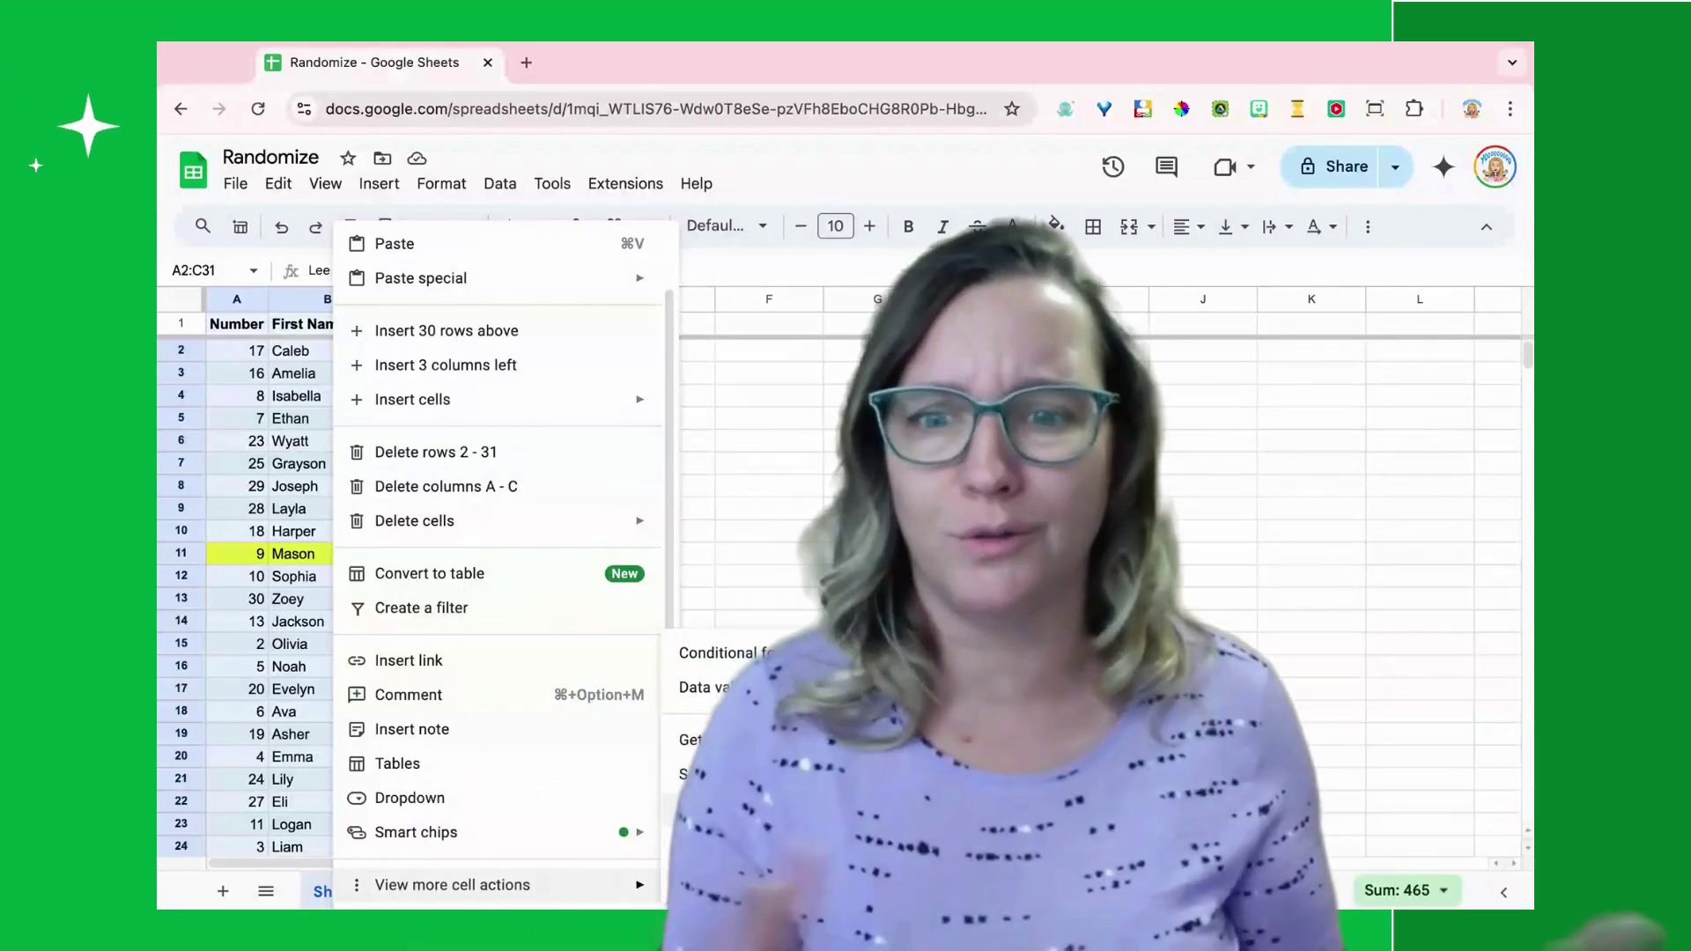
{"action": "left_click", "coordinate": [731, 757]}
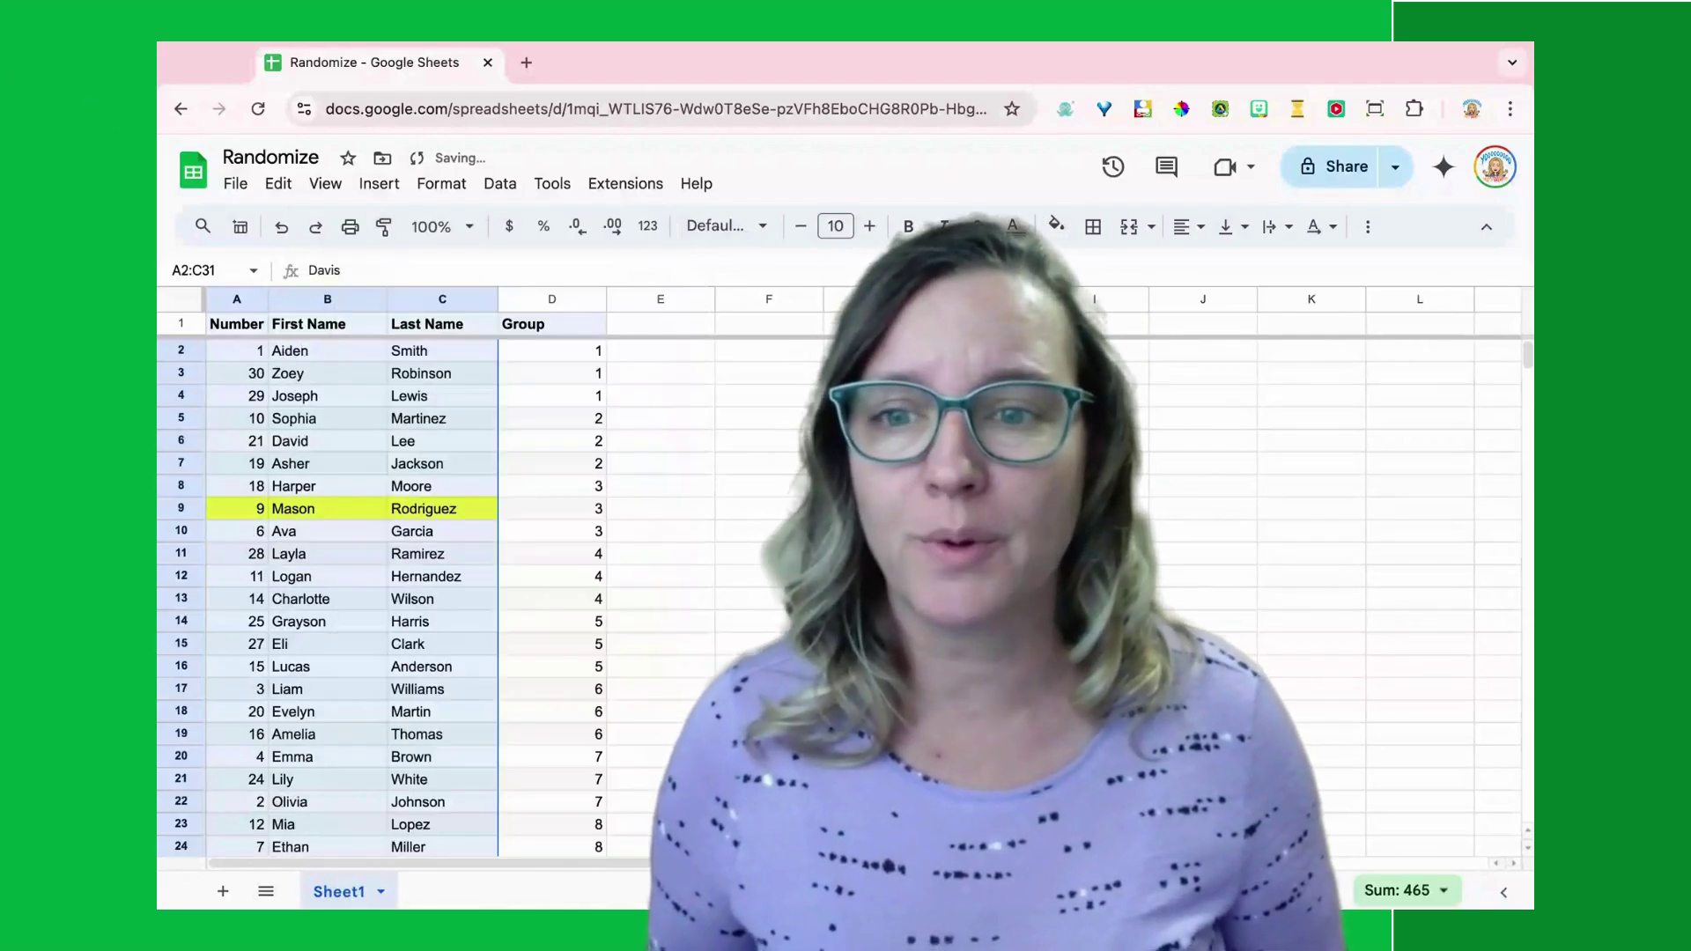
Select the first and second groups' names with their Group numbers to review them.
{"action": "left_click", "coordinate": [769, 666]}
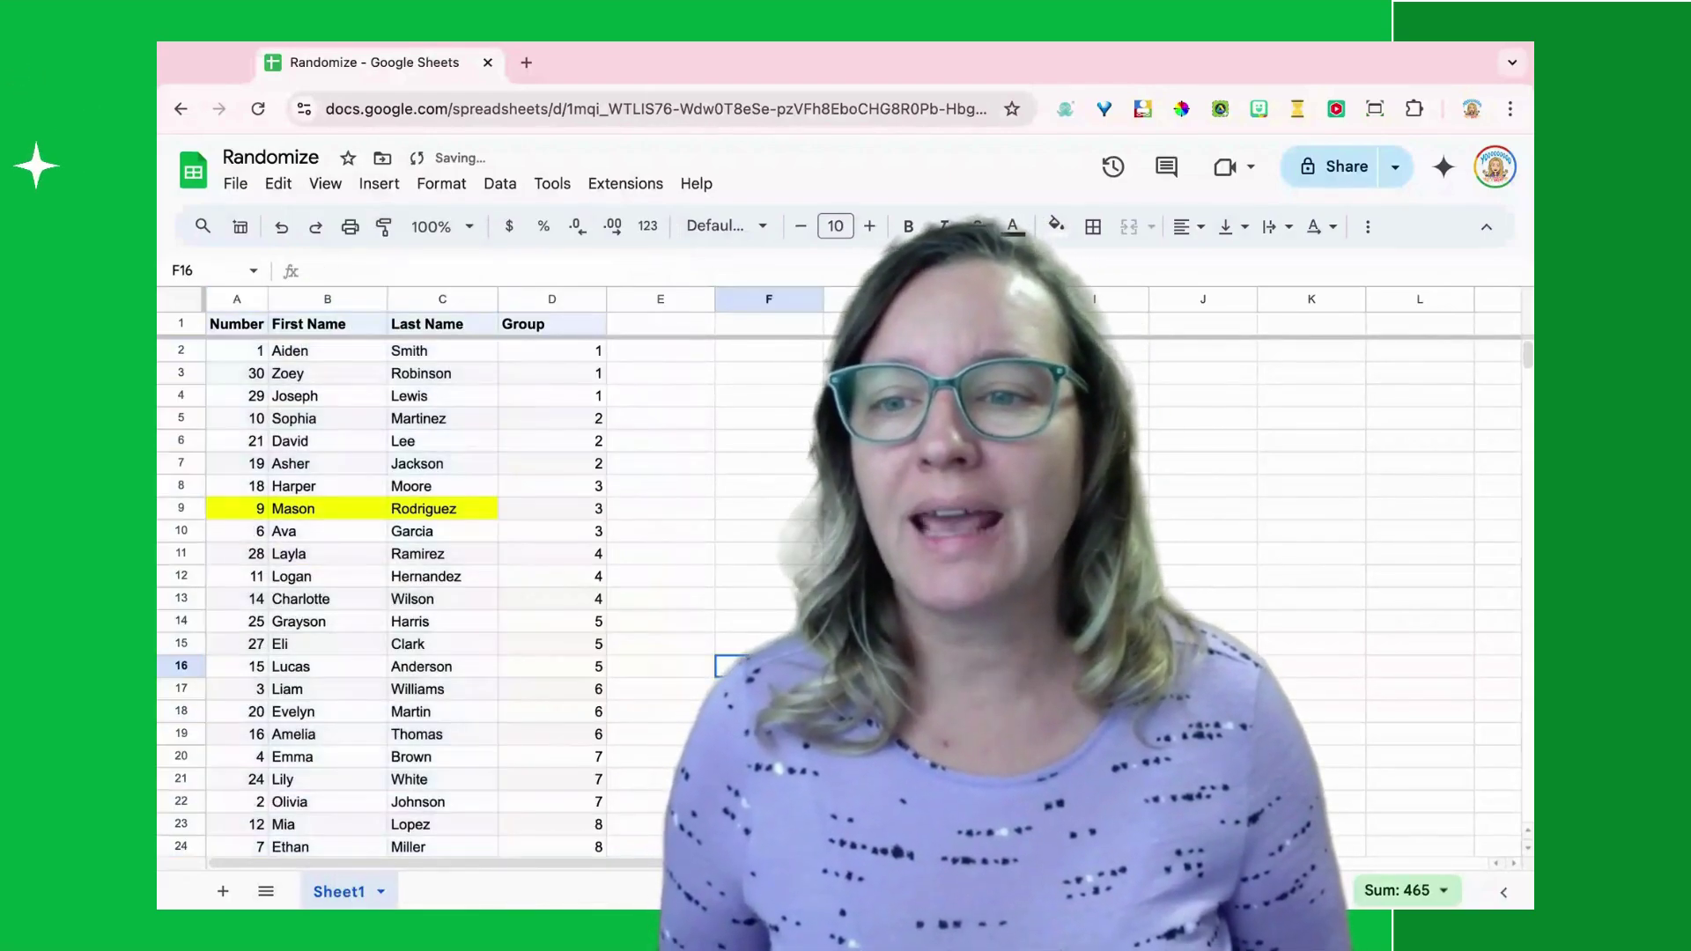
{"action": "left_click", "coordinate": [336, 354]}
{"action": "key", "text": "shift+Right"}
{"action": "key", "text": "shift+Down"}
{"action": "key", "text": "shift+Down"}
{"action": "key", "text": "shift+Right"}
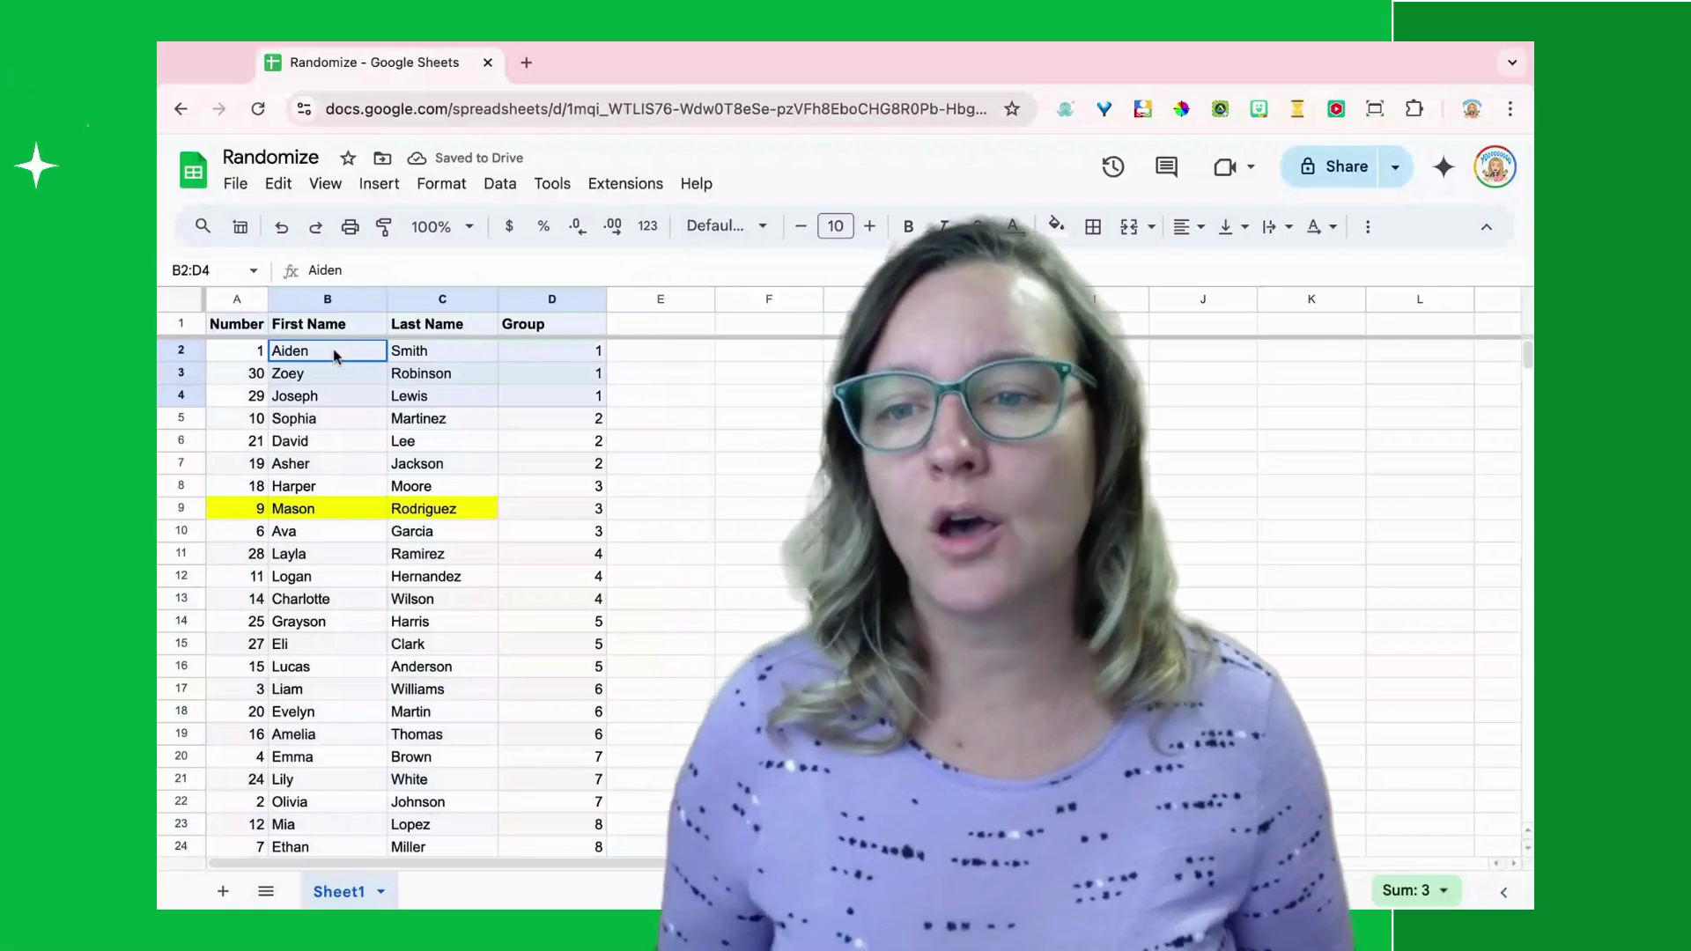
{"action": "left_click", "coordinate": [296, 420]}
{"action": "key", "text": "shift+Down"}
{"action": "key", "text": "shift+Down"}
{"action": "key", "text": "shift+Right"}
{"action": "key", "text": "shift+Right"}
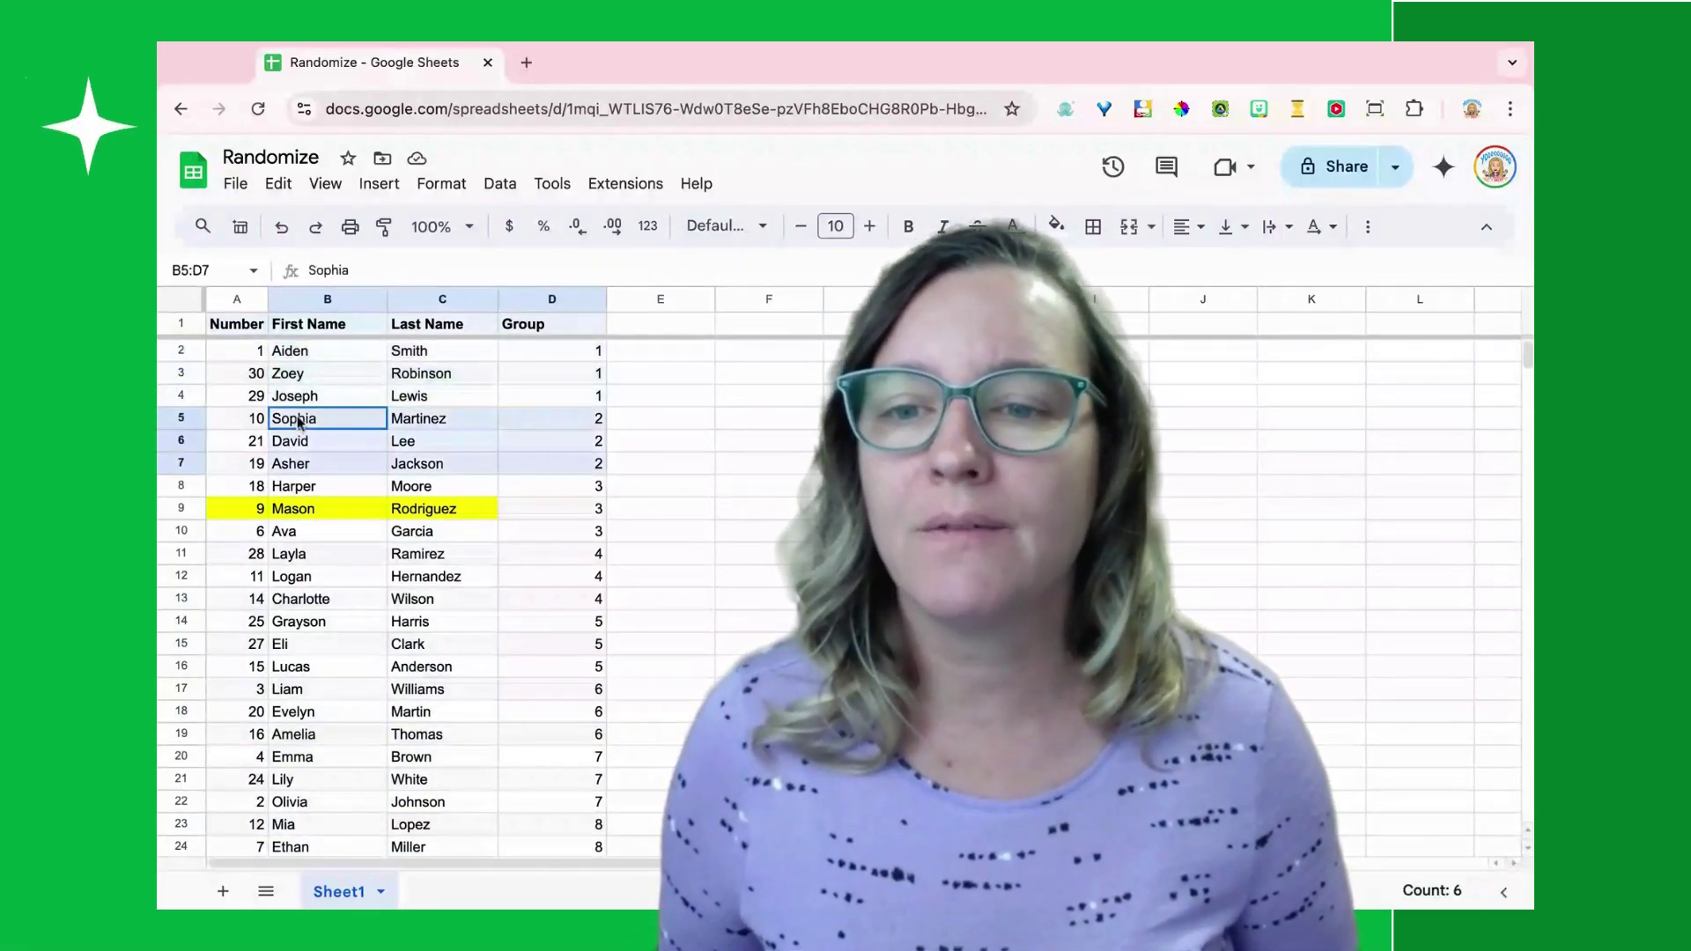
Reshuffle A2:C31 with Data > Randomize range, then select B2:D4 to see the new group 1.
{"action": "left_click", "coordinate": [228, 357]}
{"action": "scroll", "coordinate": [405, 581], "scroll_direction": "down", "scroll_amount": 5}
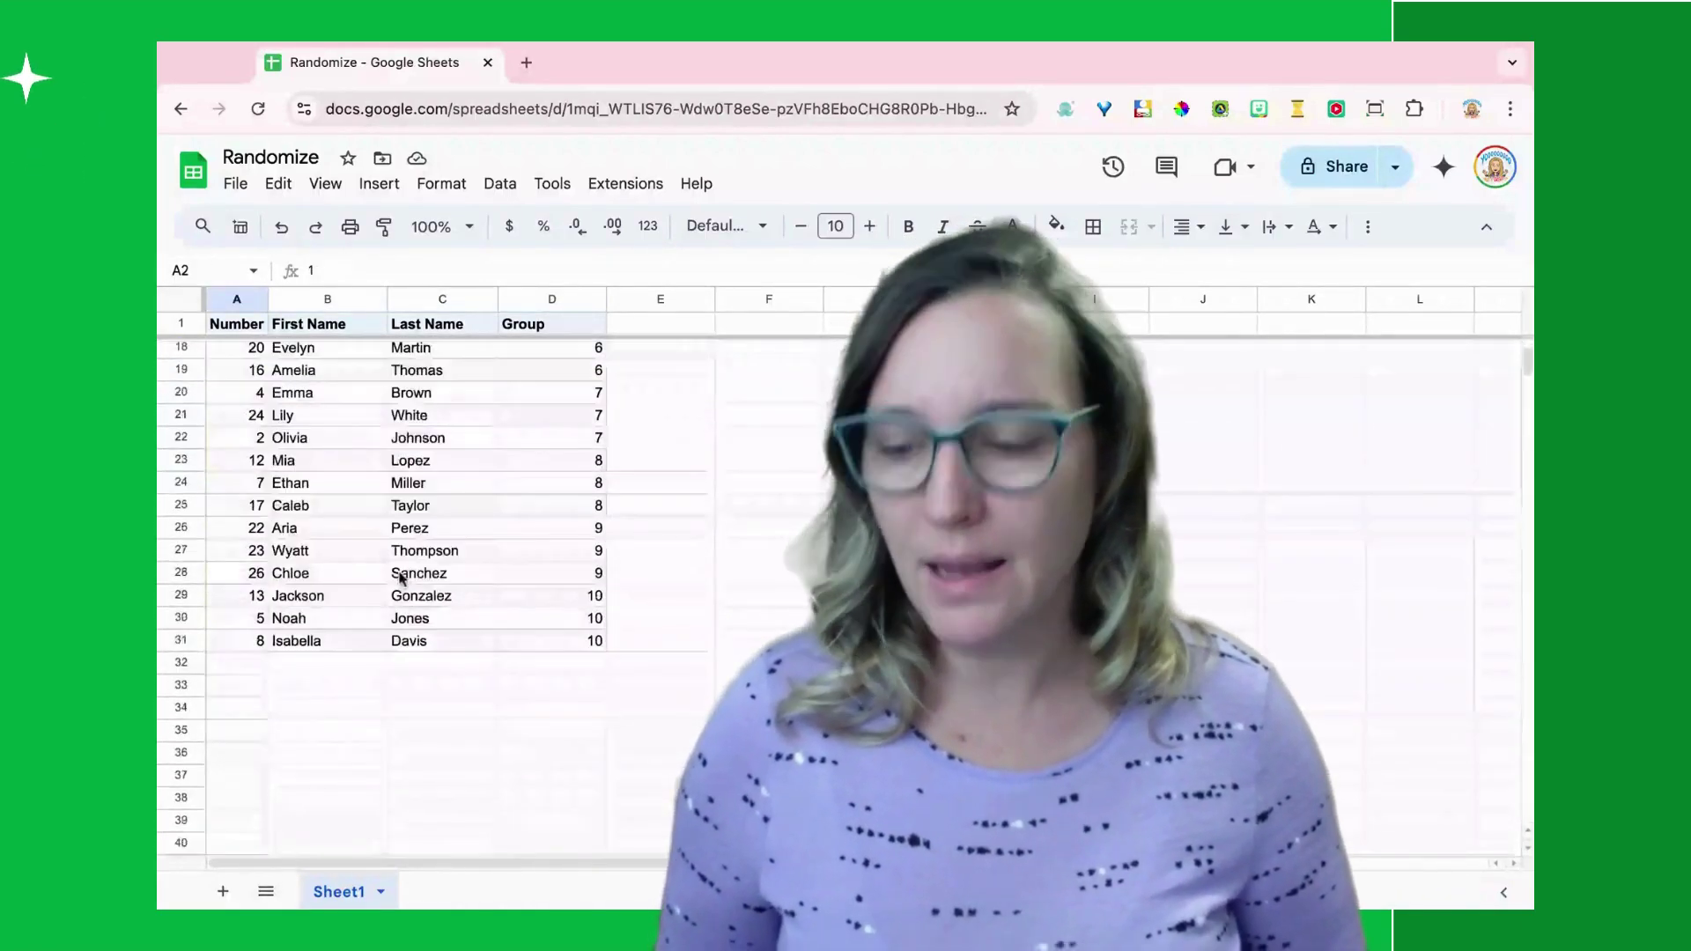
{"action": "left_click", "coordinate": [441, 640], "text": "shift"}
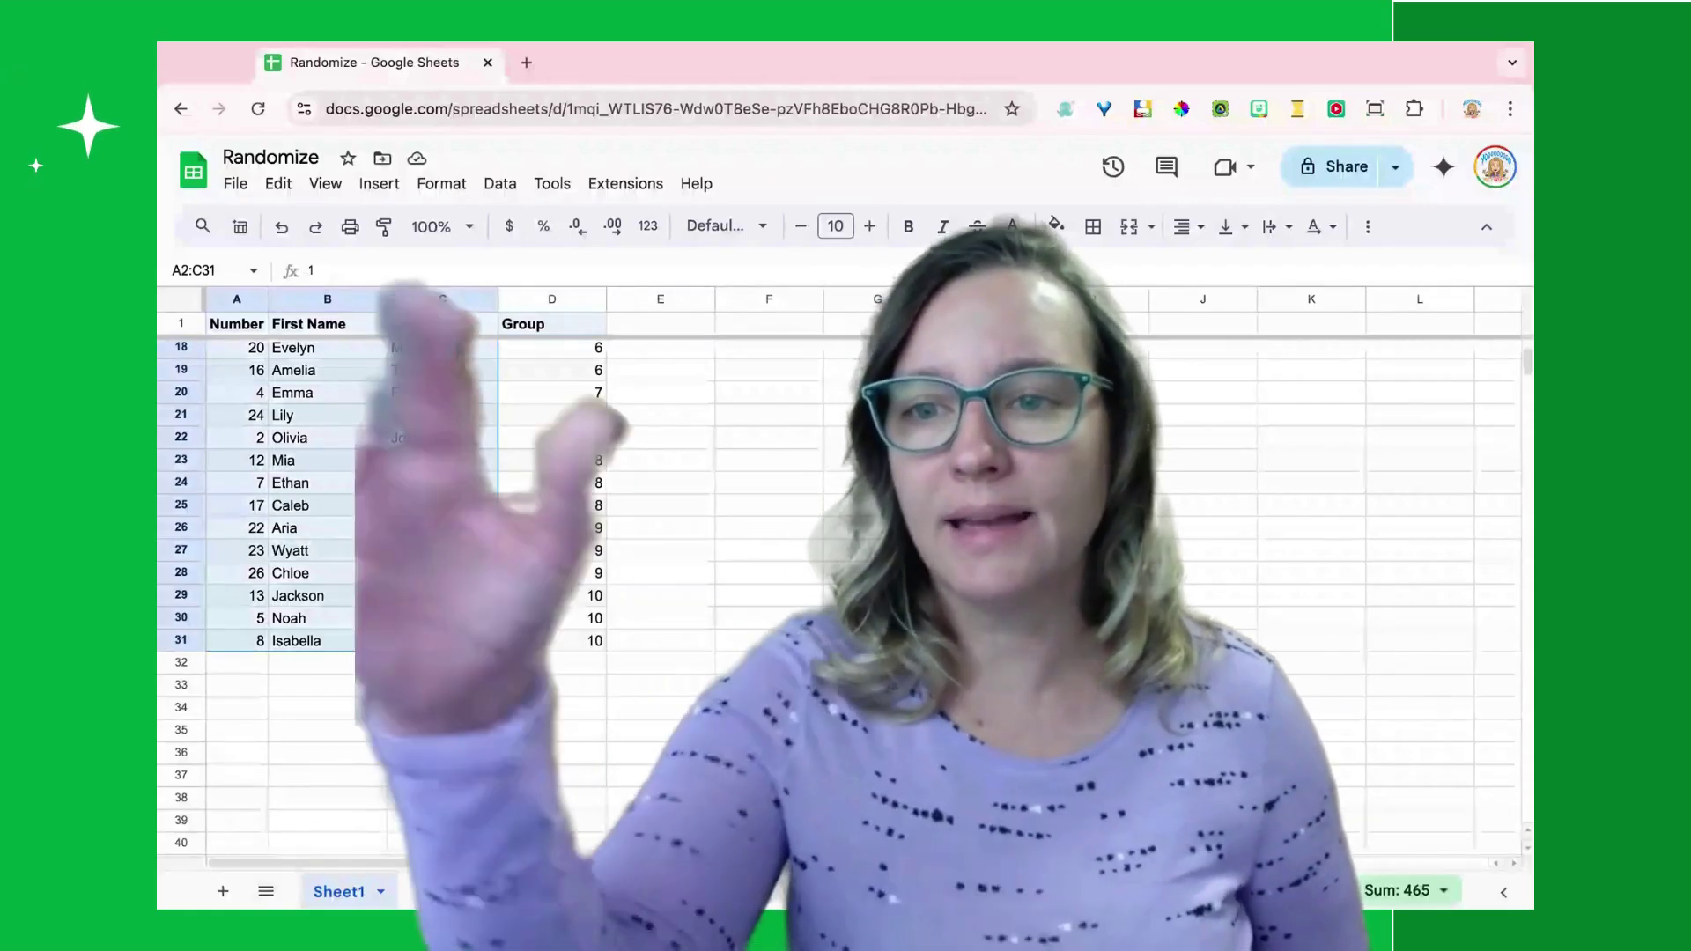
{"action": "scroll", "coordinate": [457, 714], "scroll_direction": "up", "scroll_amount": 5}
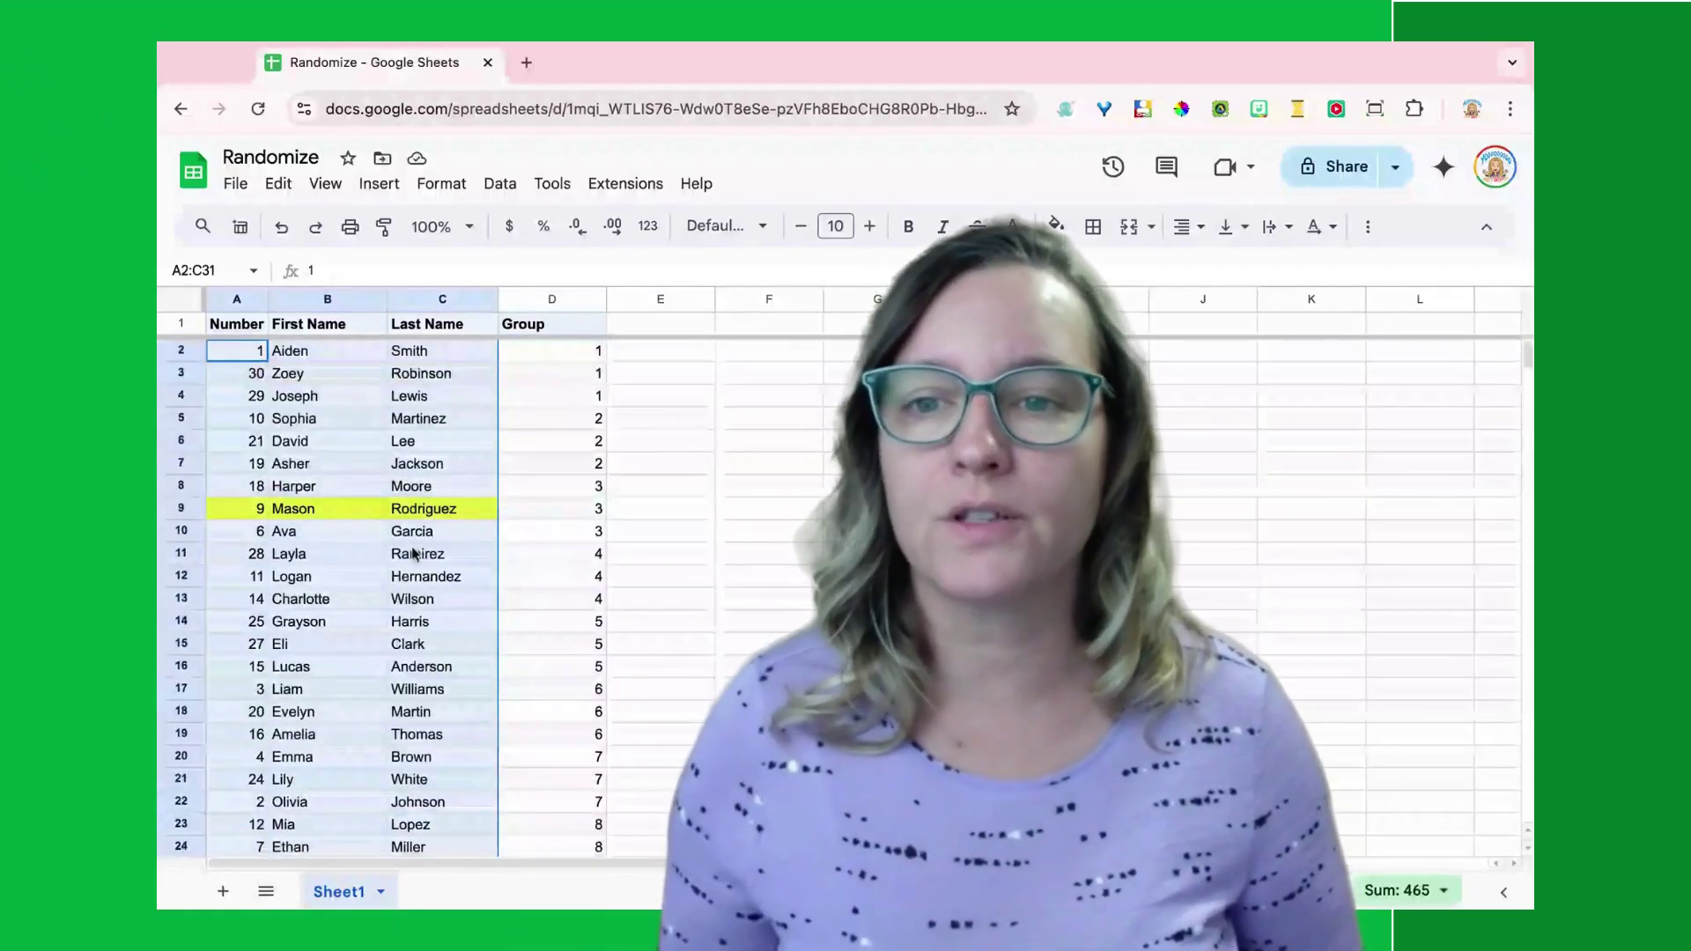
{"action": "left_click", "coordinate": [511, 182]}
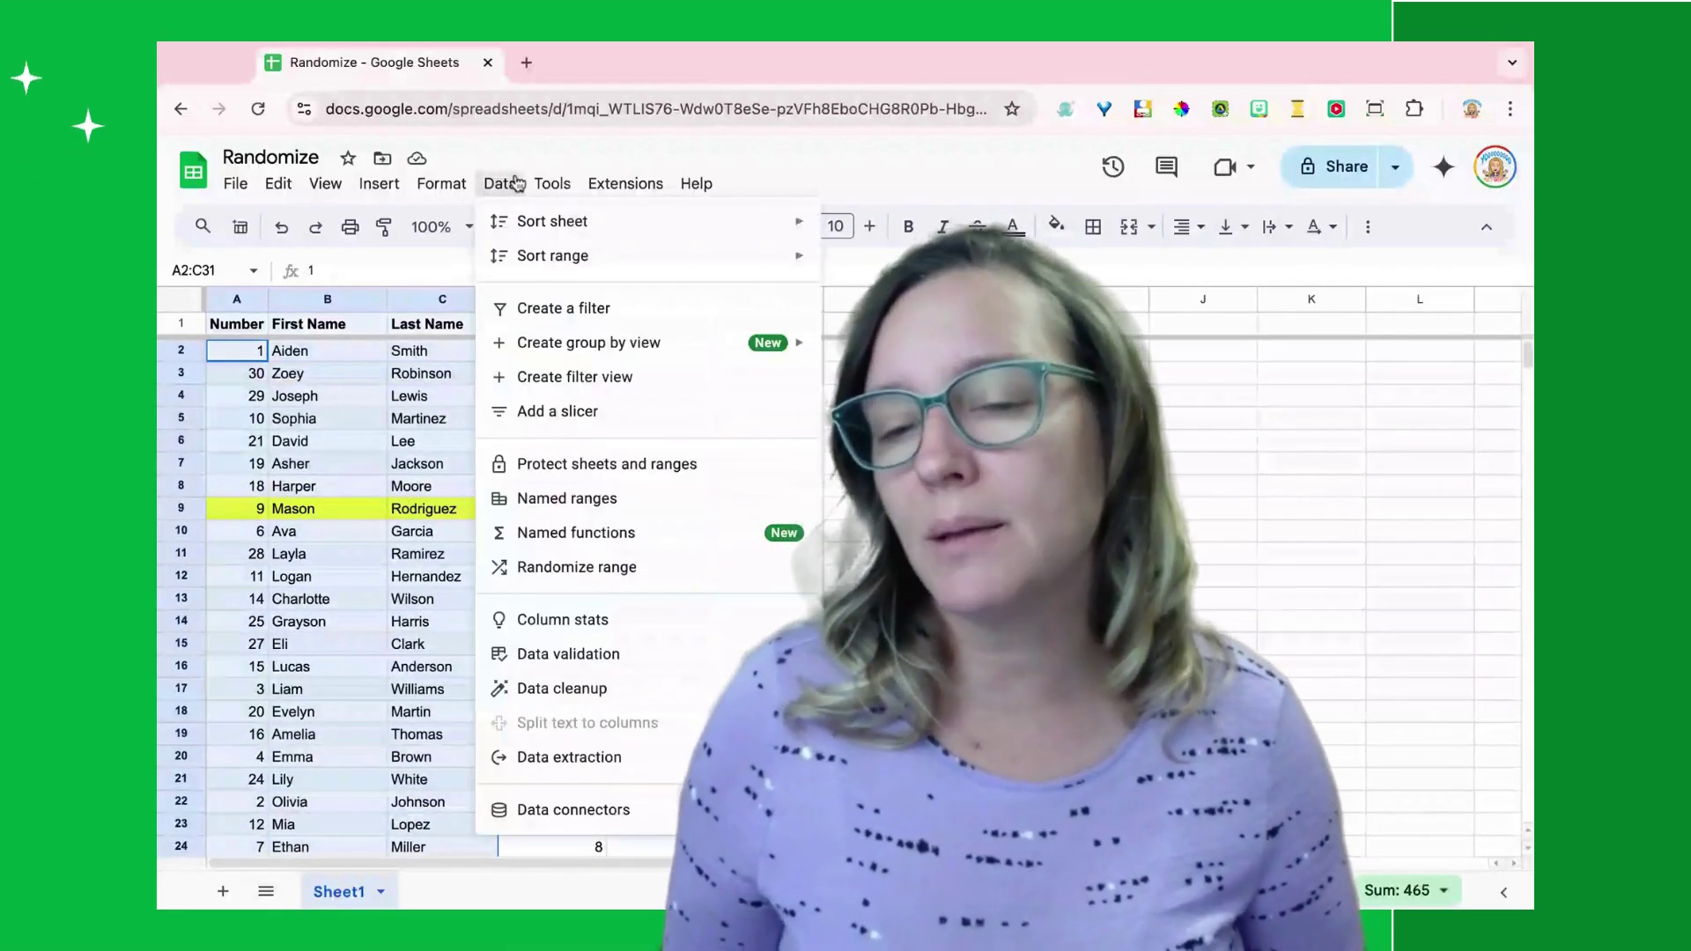
{"action": "left_click", "coordinate": [581, 568]}
{"action": "left_click", "coordinate": [424, 421]}
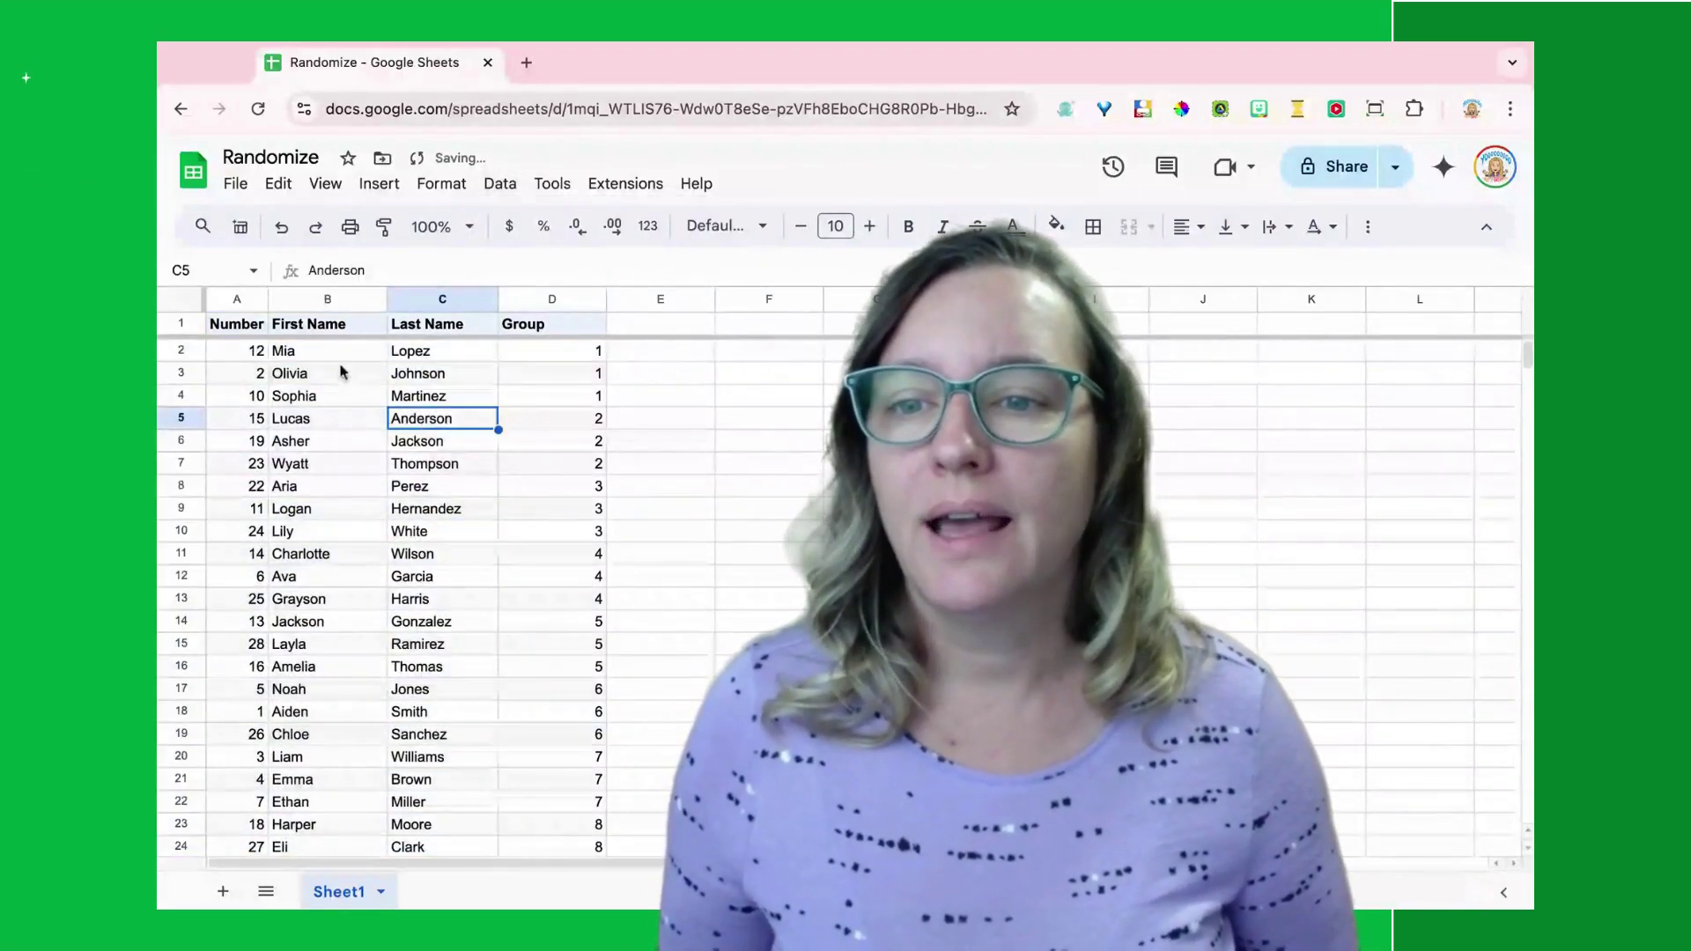
{"action": "left_click_drag", "start_coordinate": [300, 356], "coordinate": [563, 398]}
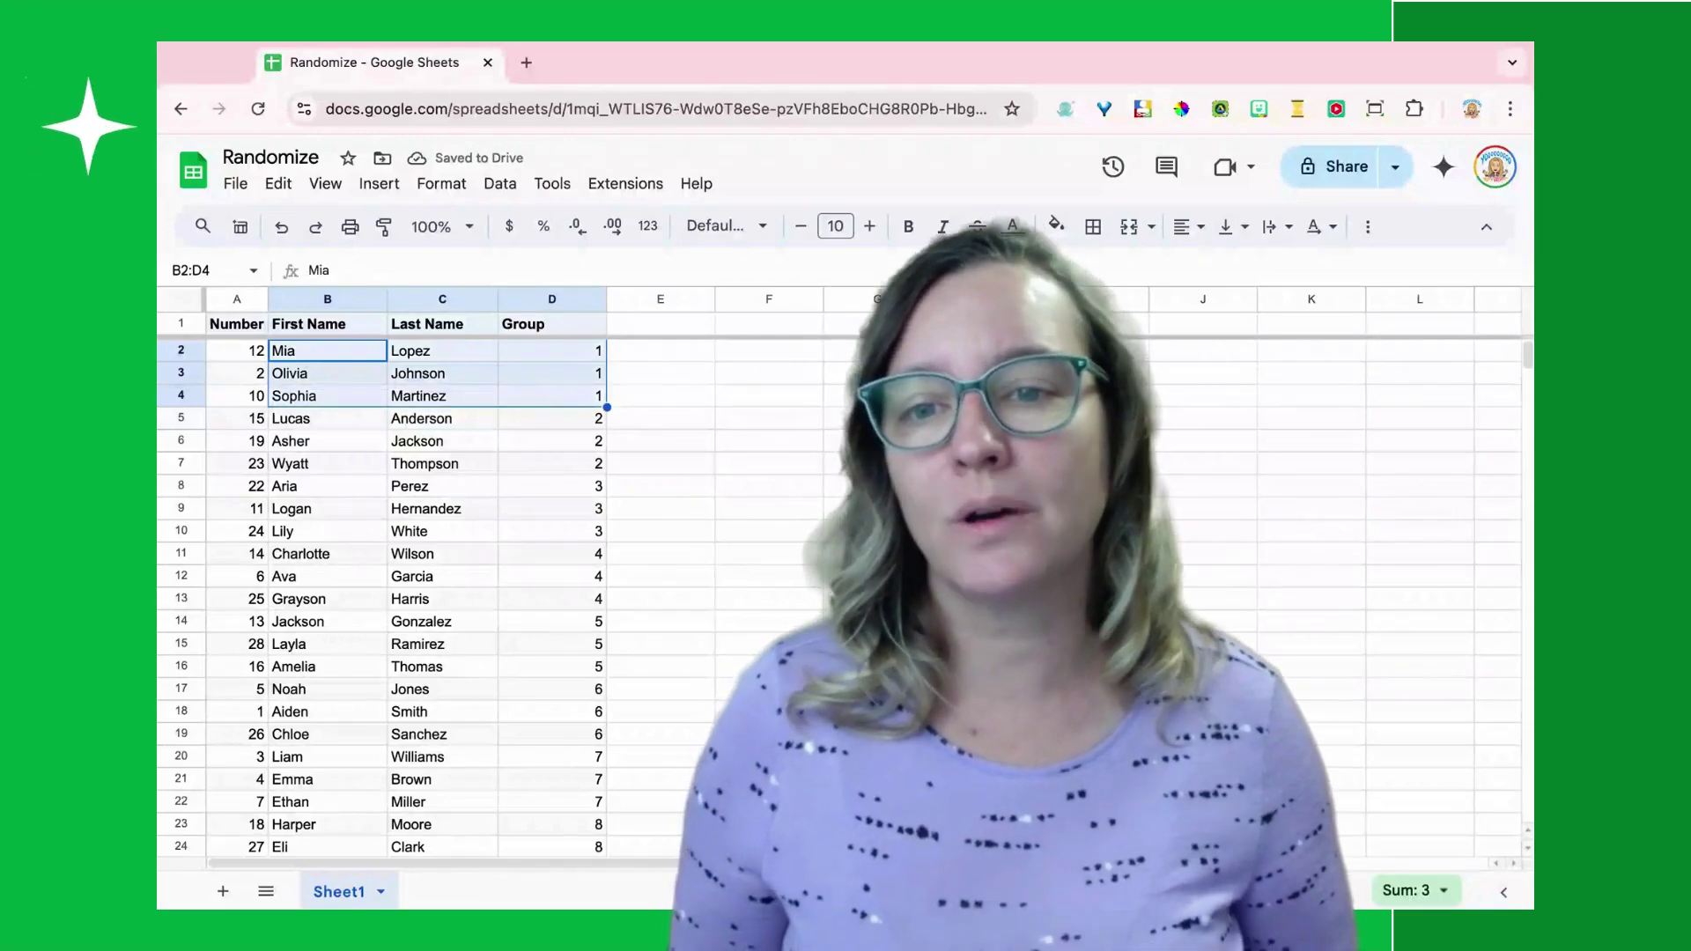